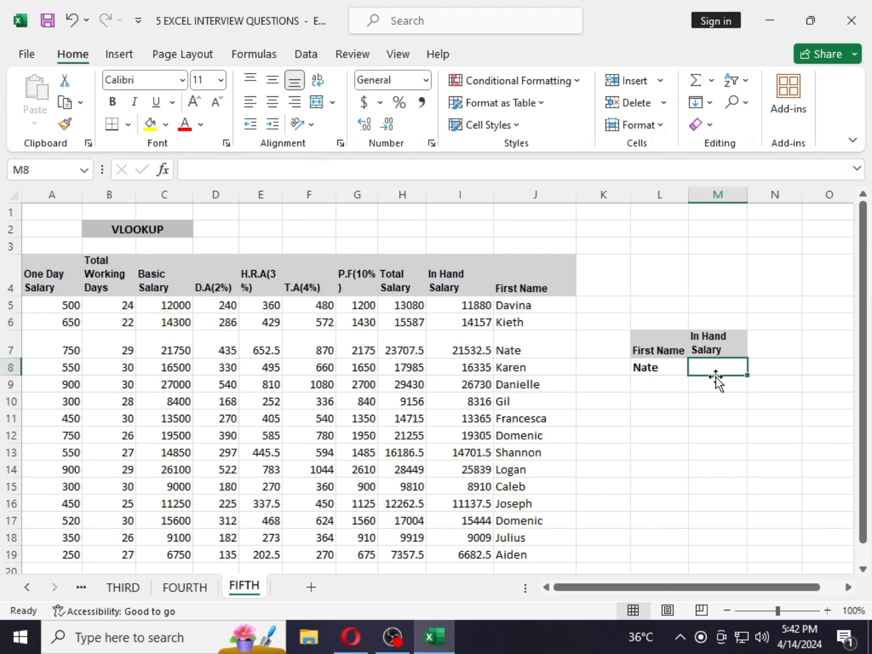
- In M8, enter the formula =VLOOKUP(L8,A4:J19,9,0) to look up the in-hand salary for the name in L8
key(F2)
text(=VLO)
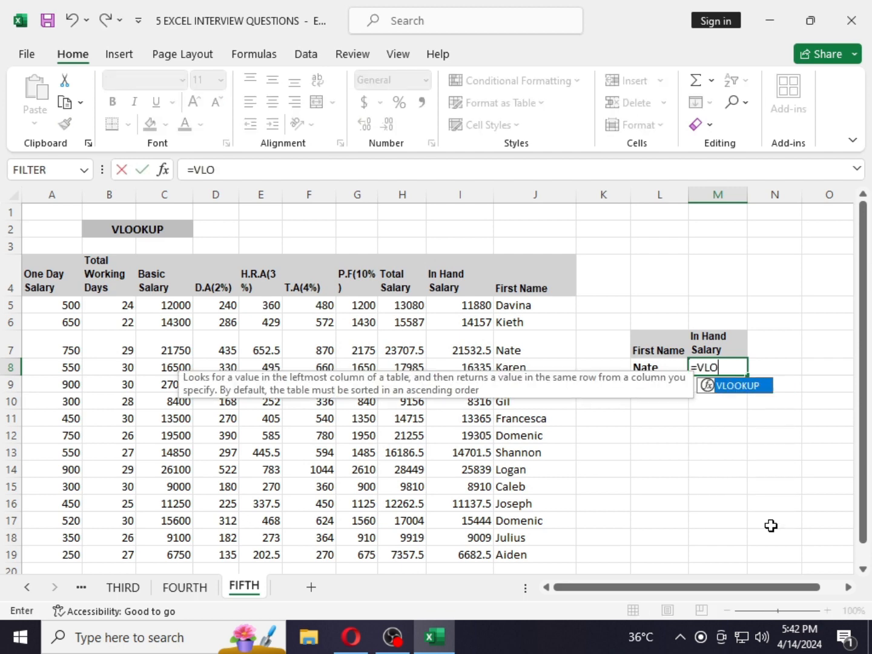
key(Tab)
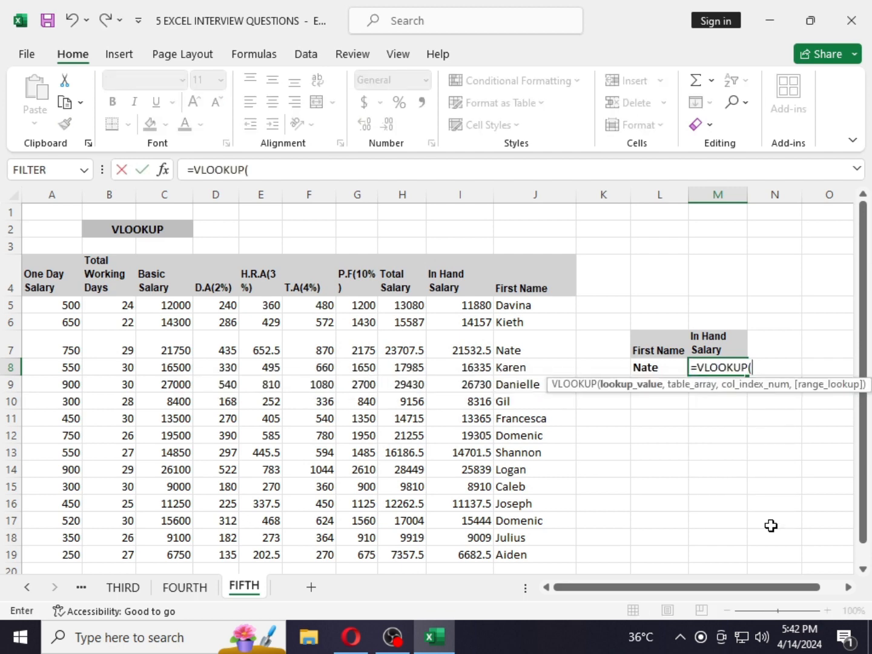
click(641, 366)
text(,)
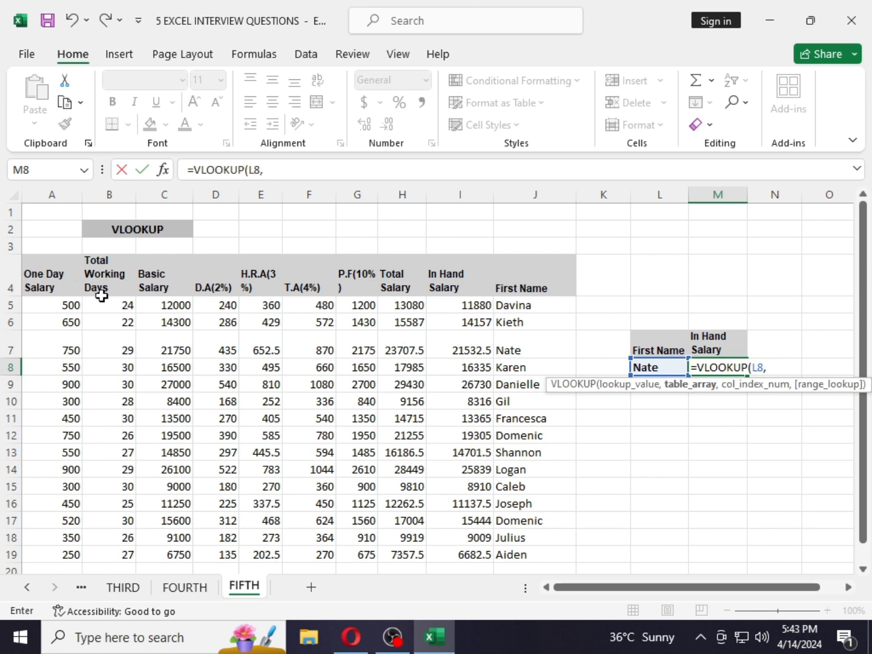
drag(46, 274, 538, 553)
text(,)
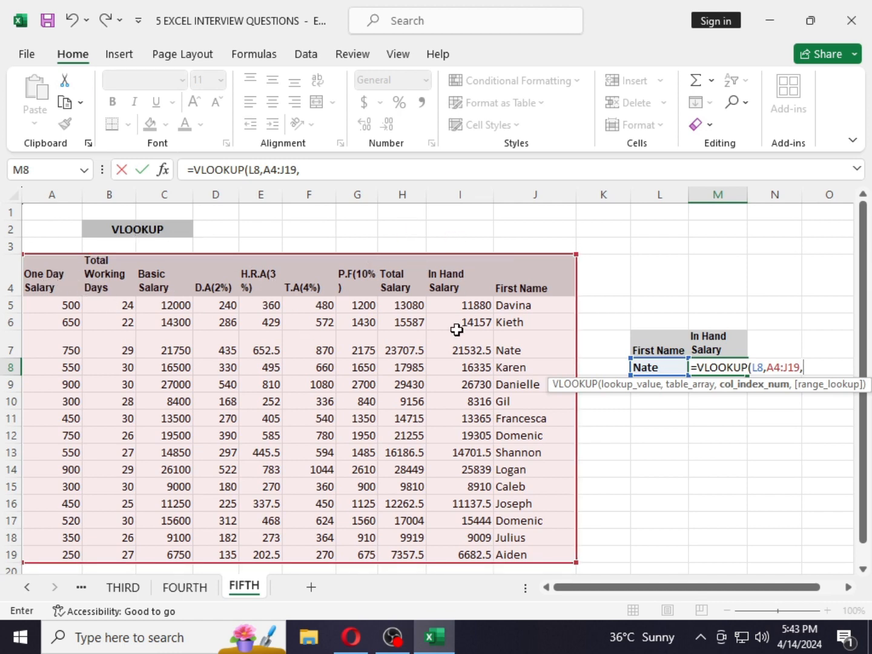
text(9)
text(,0))
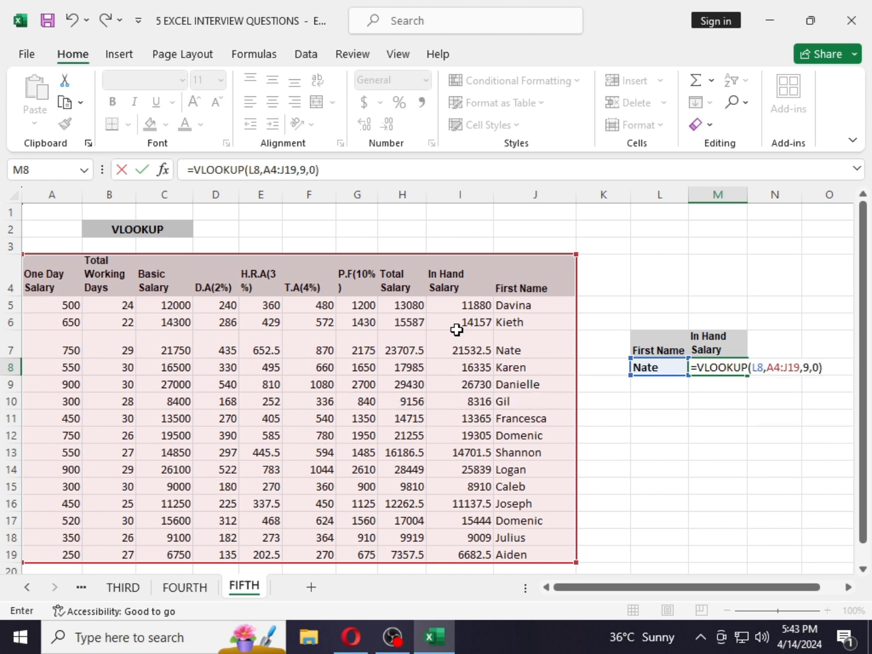
key(Return)
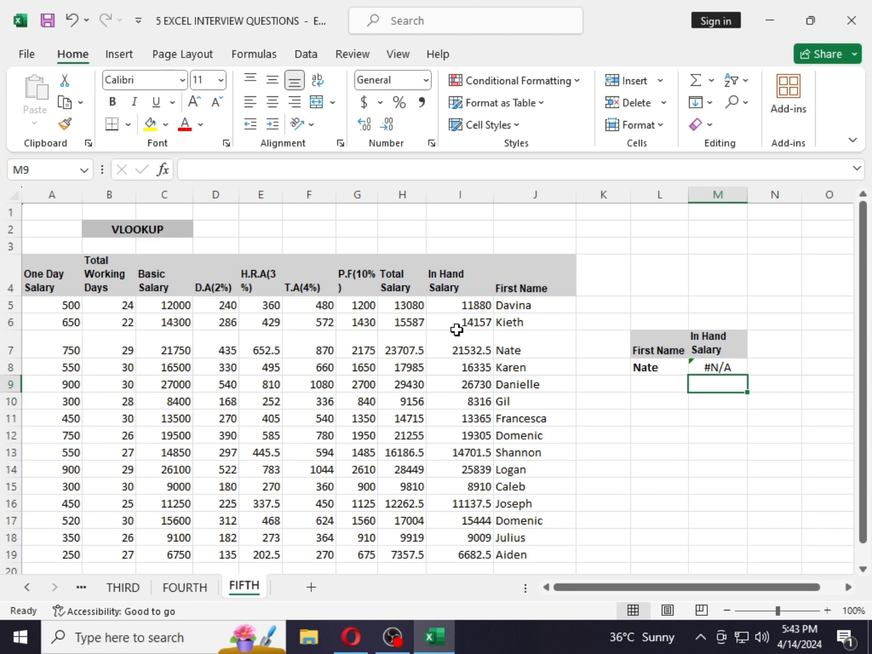
- Reopen the VLOOKUP formula in M8 to review its arguments and the highlighted table range
key(Up)
key(F2)
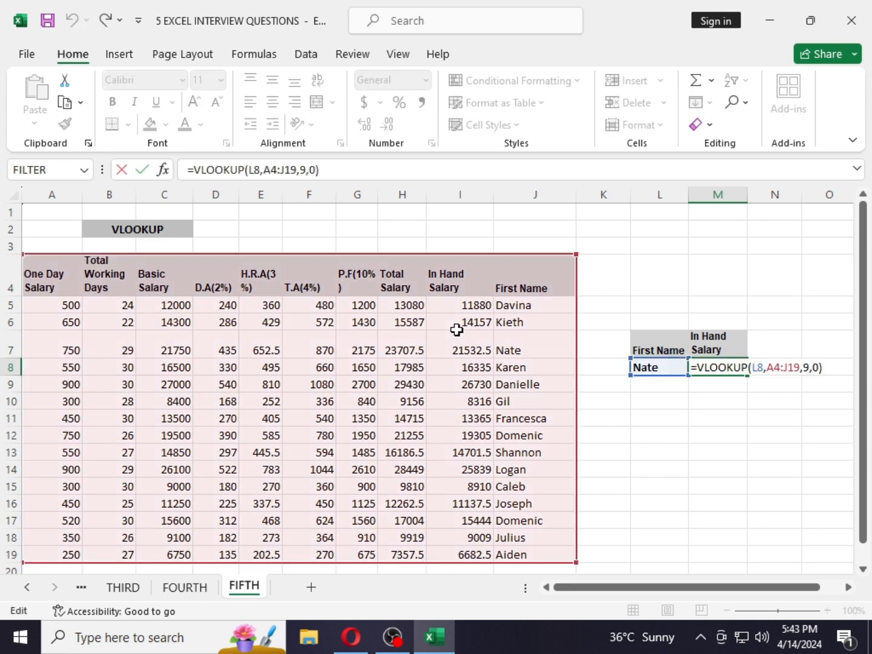
key(Return)
key(Down)
key(Up)
key(Up)
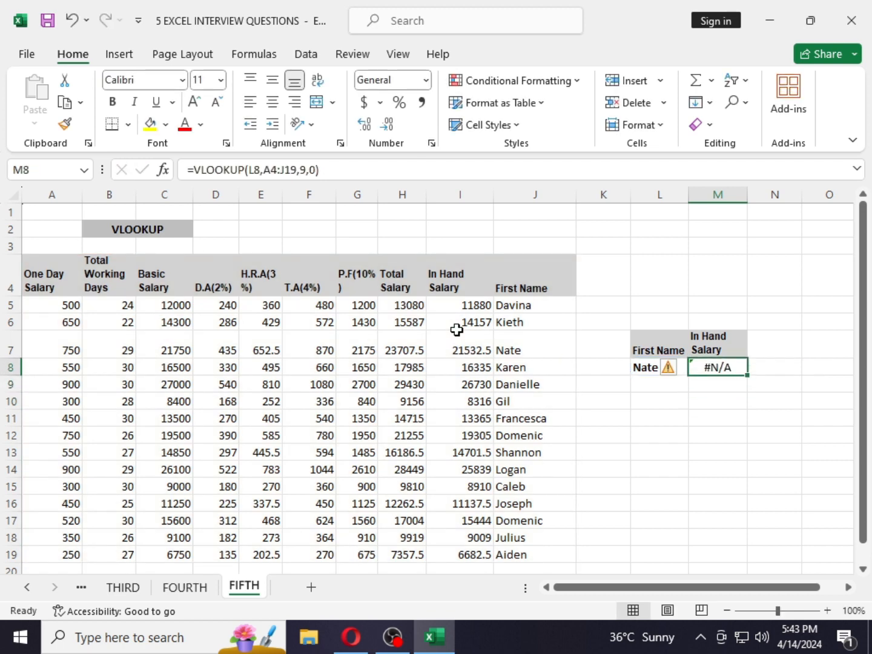
key(Down)
key(Down)
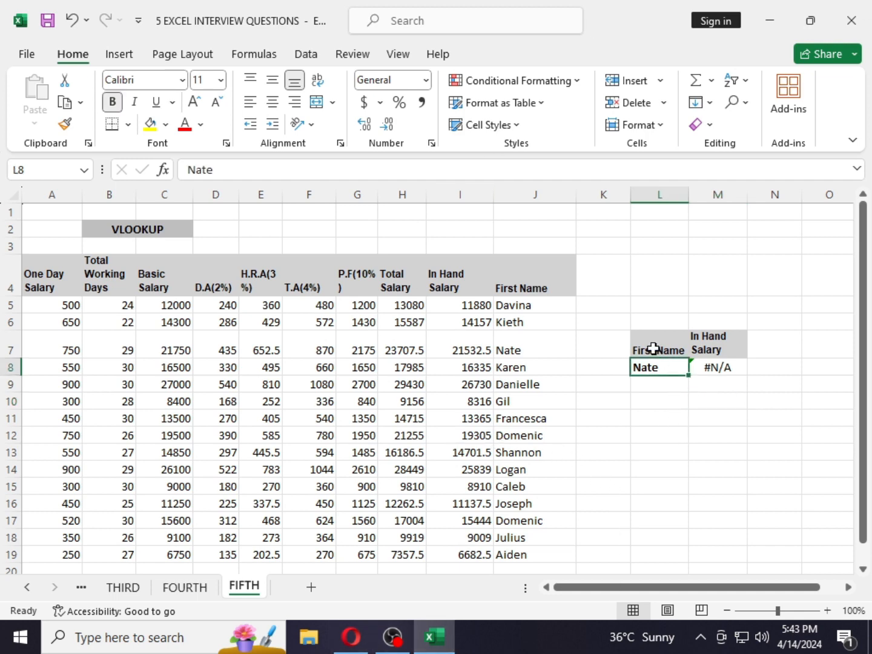
- Select the lookup name, the One Day Salary column and the First Name column to compare them with the formula in M8
click(666, 367)
drag(59, 271, 54, 571)
click(57, 535)
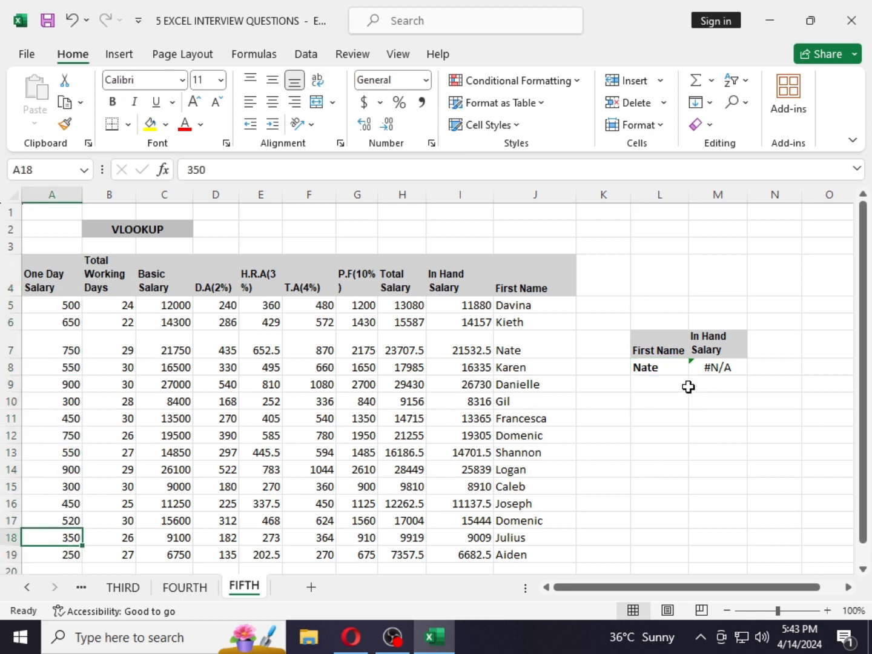
drag(58, 277, 58, 554)
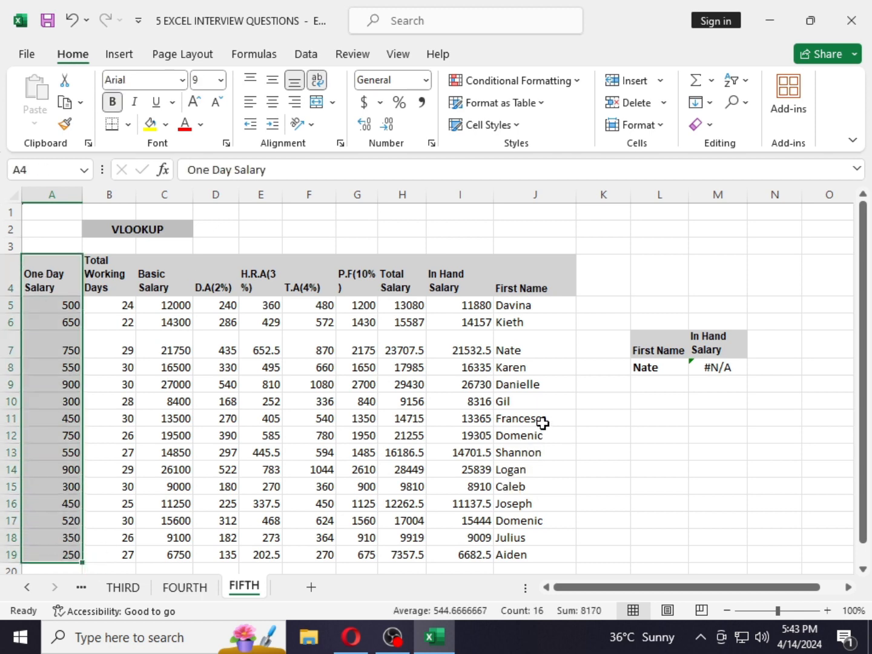
drag(541, 275, 538, 547)
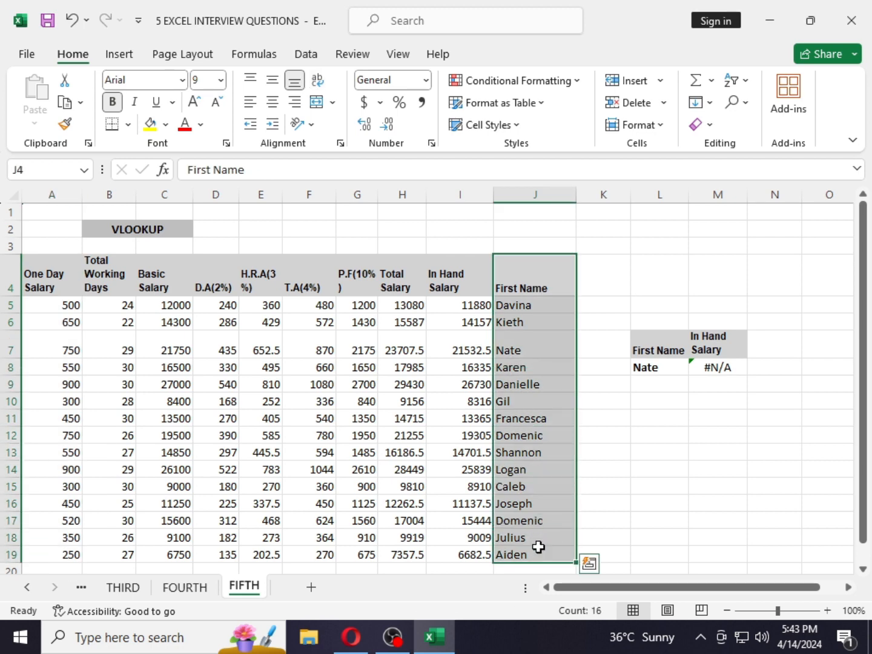
double_click(728, 366)
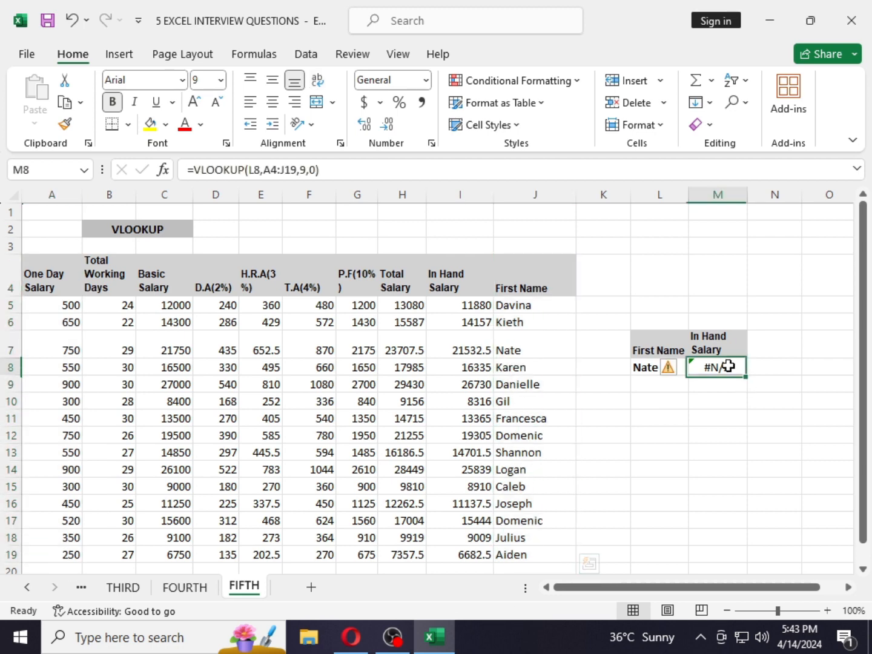
key(Return)
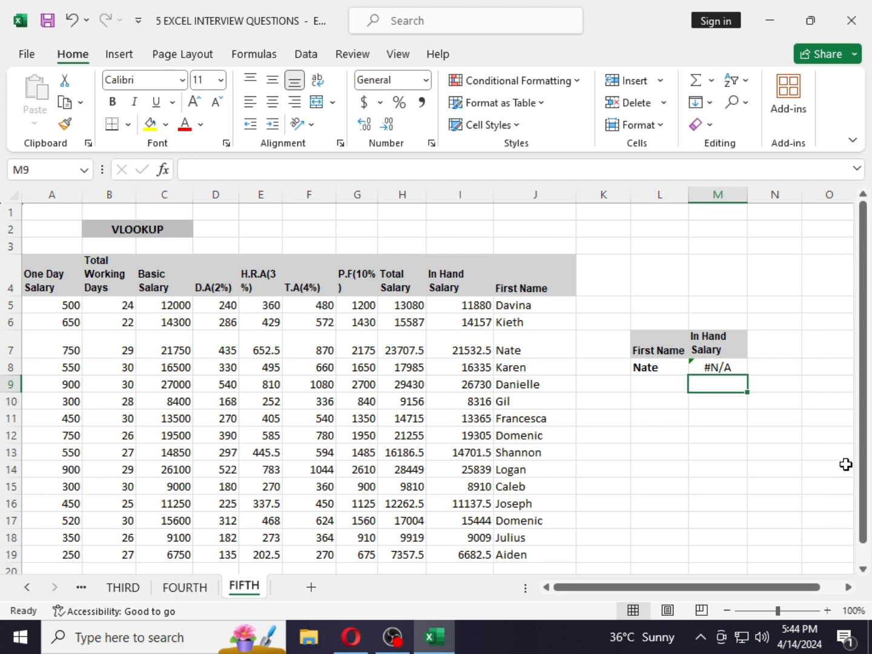
- Copy the First Name / In Hand Salary block L7:M8 and paste it starting at L11
key(Up)
key(shift+Up)
key(shift+Left)
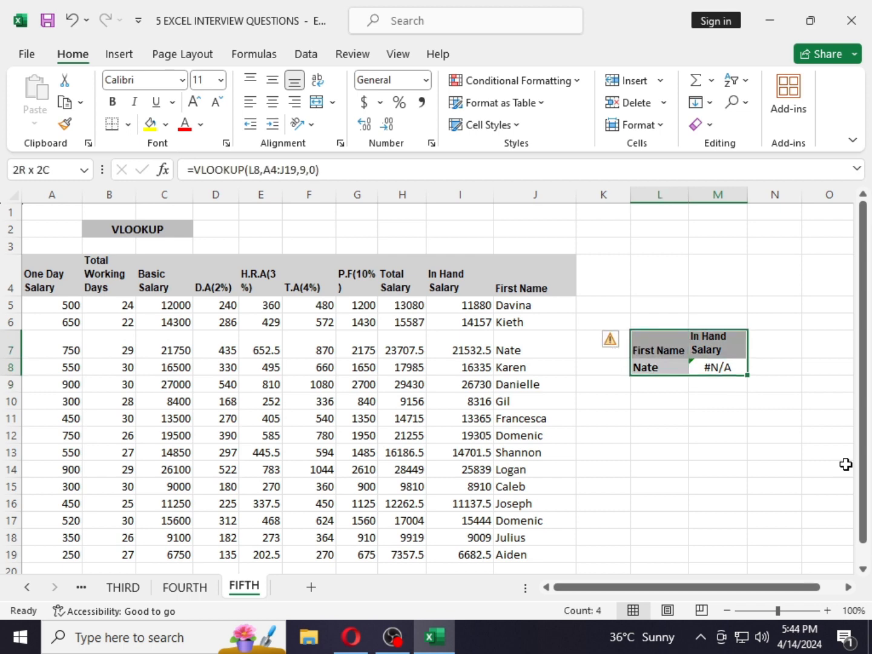
key(ctrl+c)
key(Down)
key(Down)
key(Down)
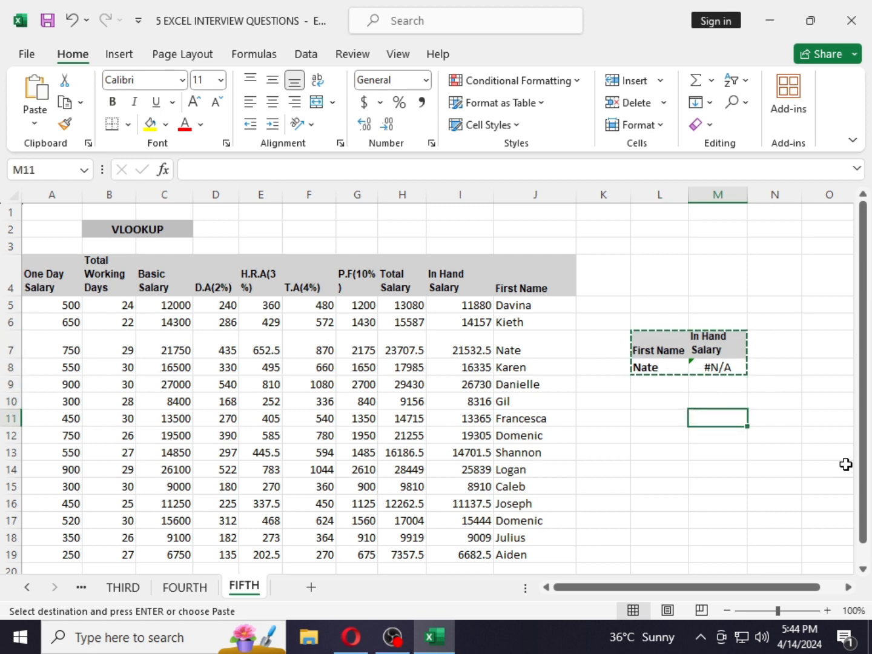
key(Left)
key(ctrl+v)
- Clear the pasted VLOOKUP formula from M12
key(Down)
key(Right)
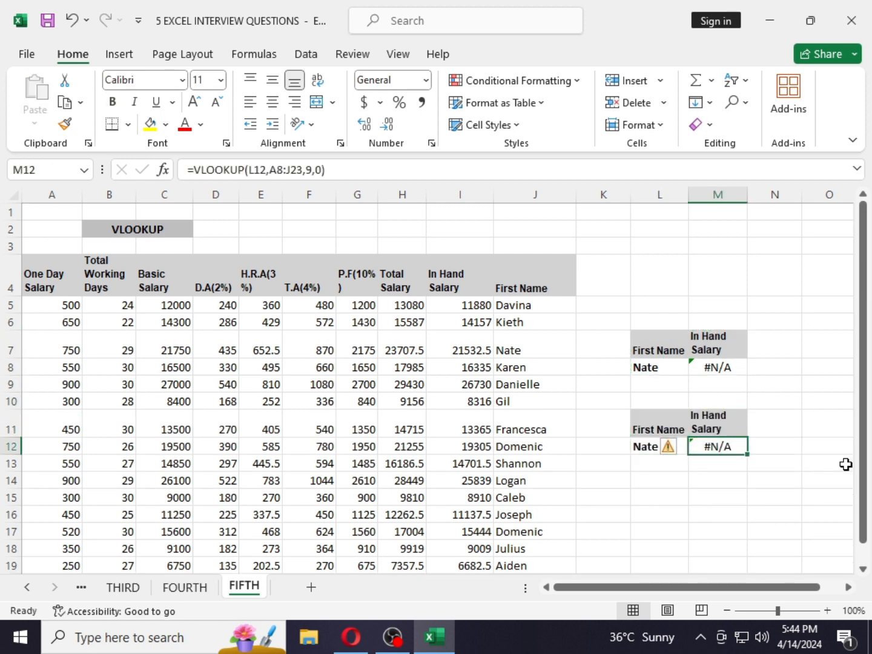
key(Delete)
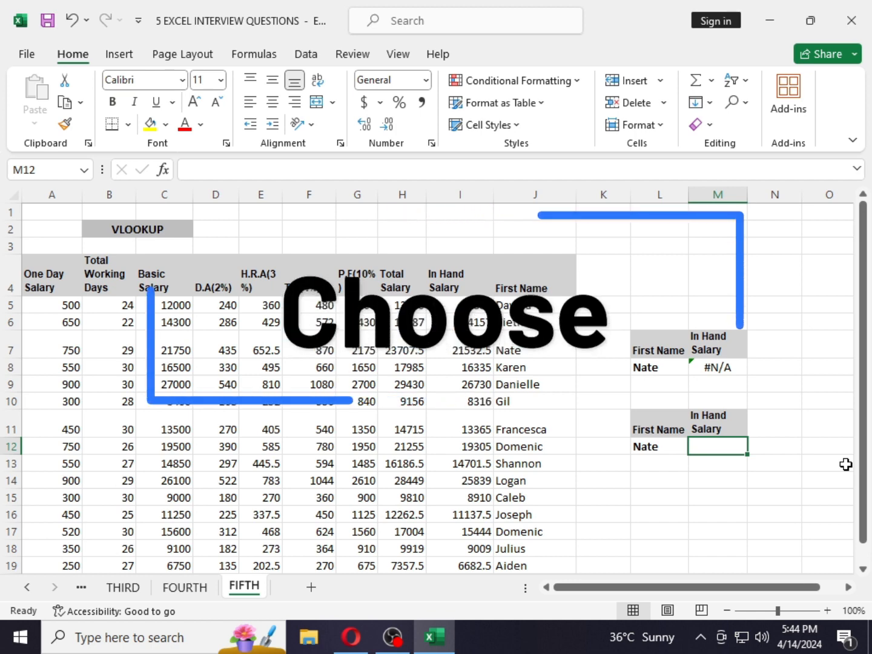
- In L15, start a CHOOSE formula with the index array {1,2,3,4,5,6,7,8,9,10}
key(Down)
key(Down)
key(Down)
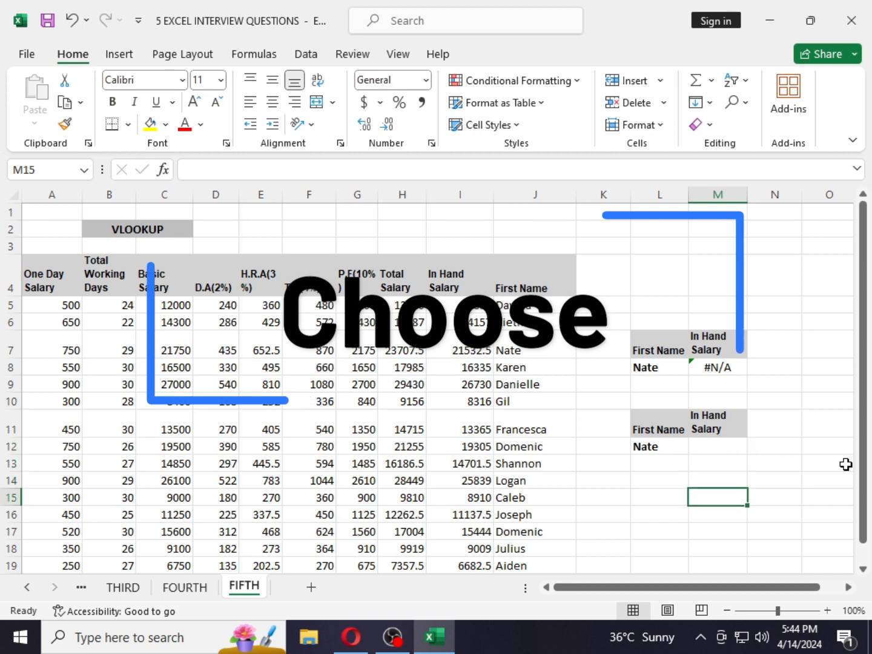
key(Left)
text(=CHO)
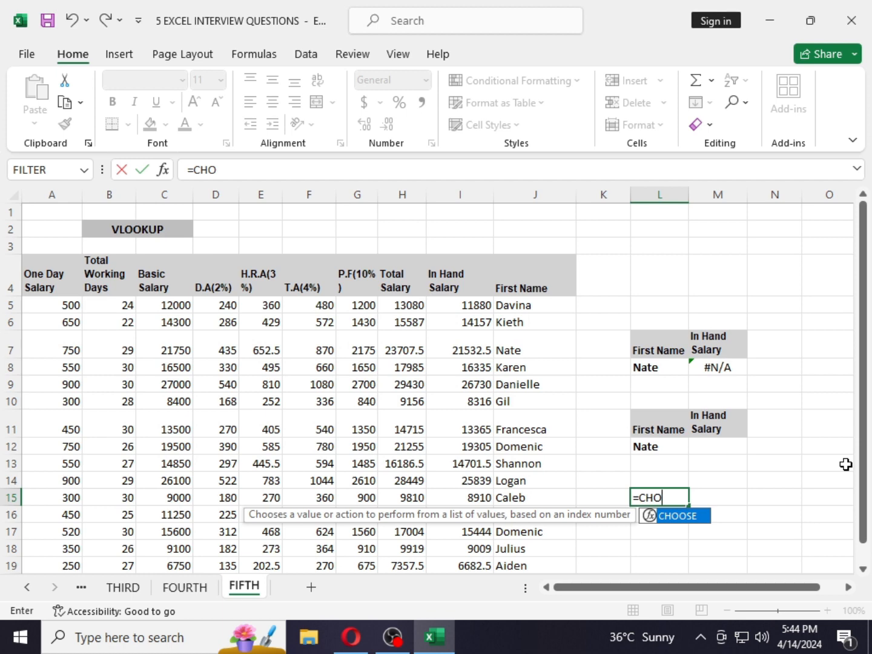
key(Tab)
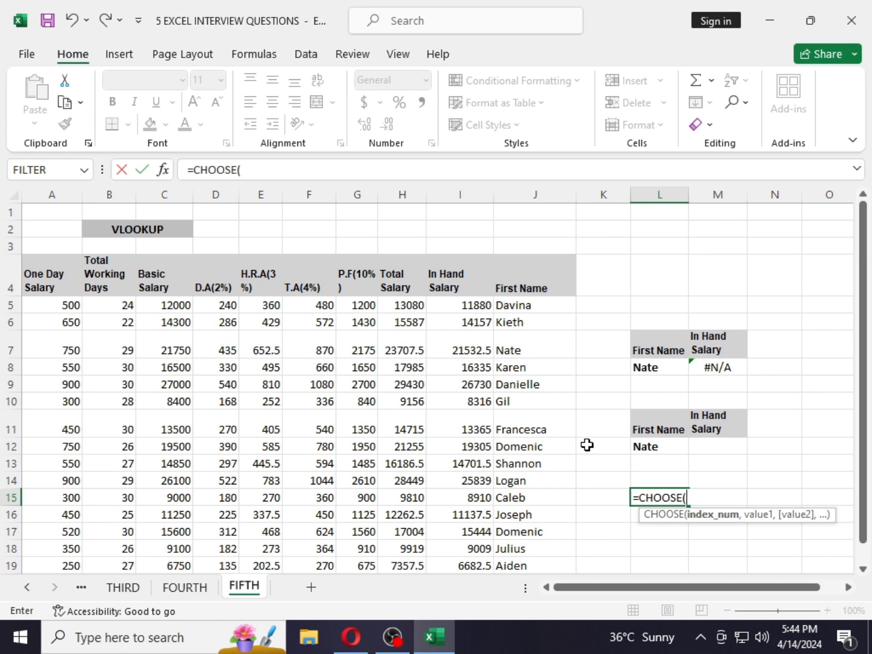
text({1,2,3,4)
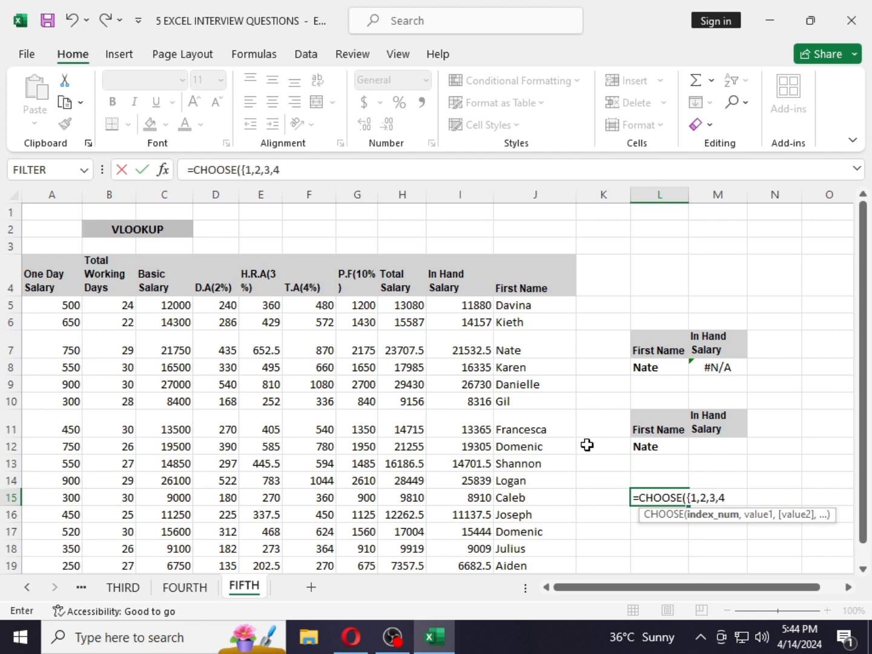
text(,5,6,7,8,)
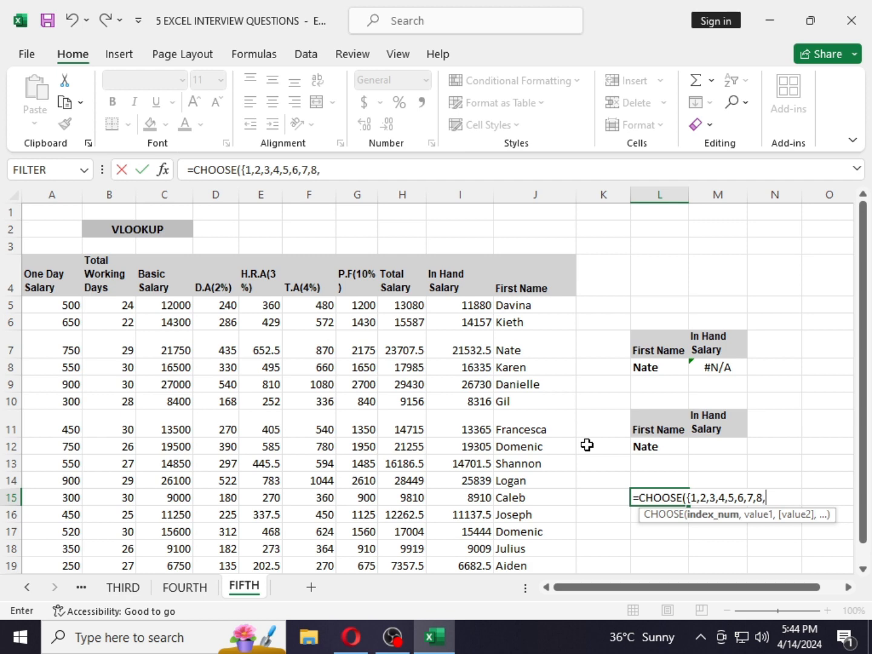
text(9,)
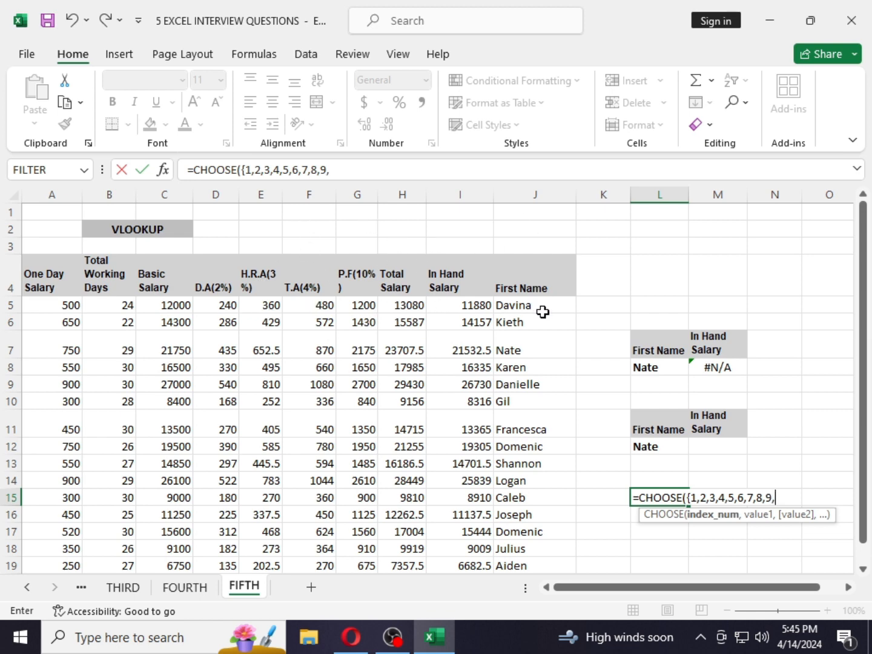
text(10},)
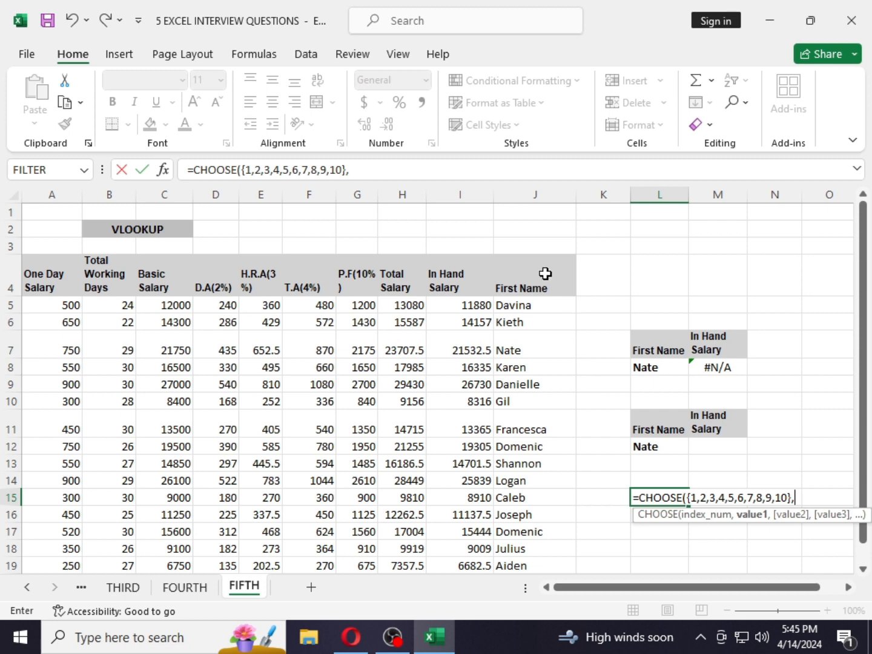
- Add J4:J19, A4:A19, B4:B19 and C4:C19 as the first CHOOSE value arguments
drag(545, 273, 553, 516)
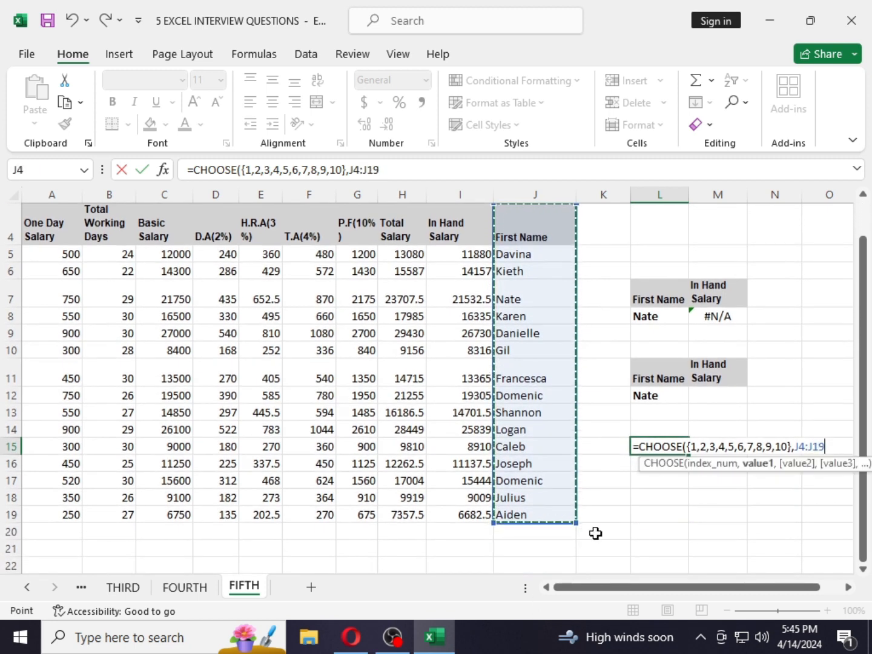
scroll(606, 534, up, 1)
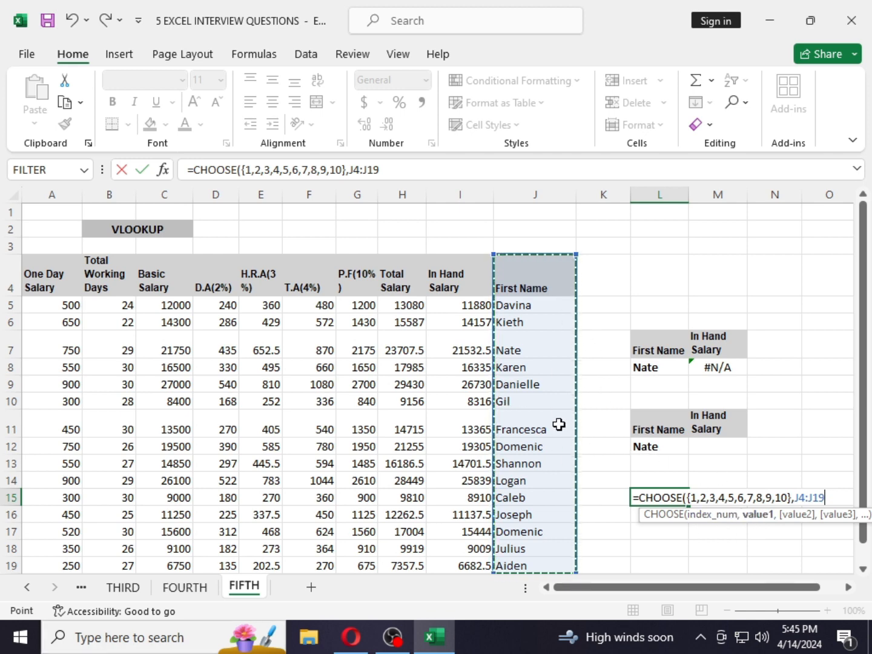
text(,)
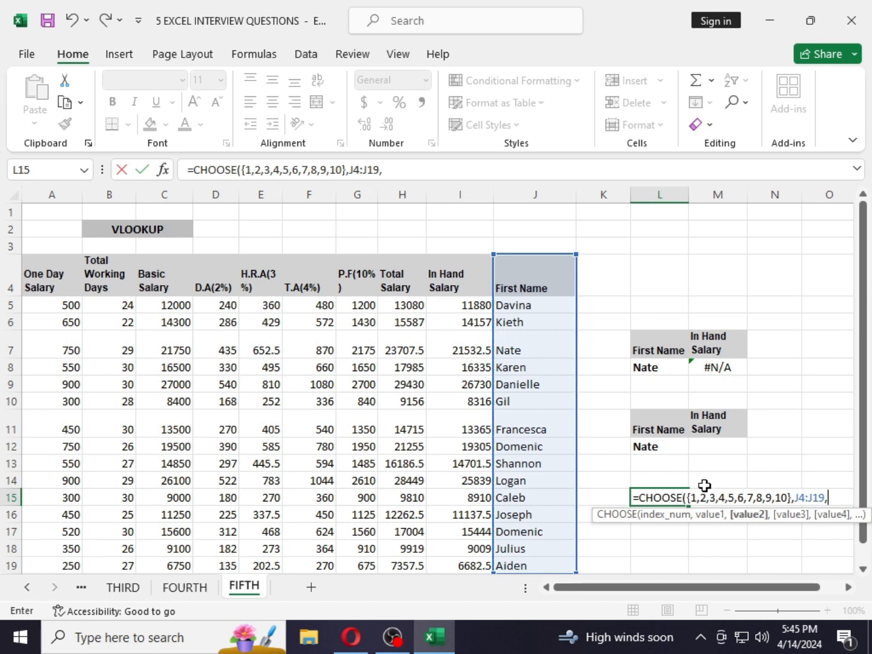
drag(42, 277, 58, 538)
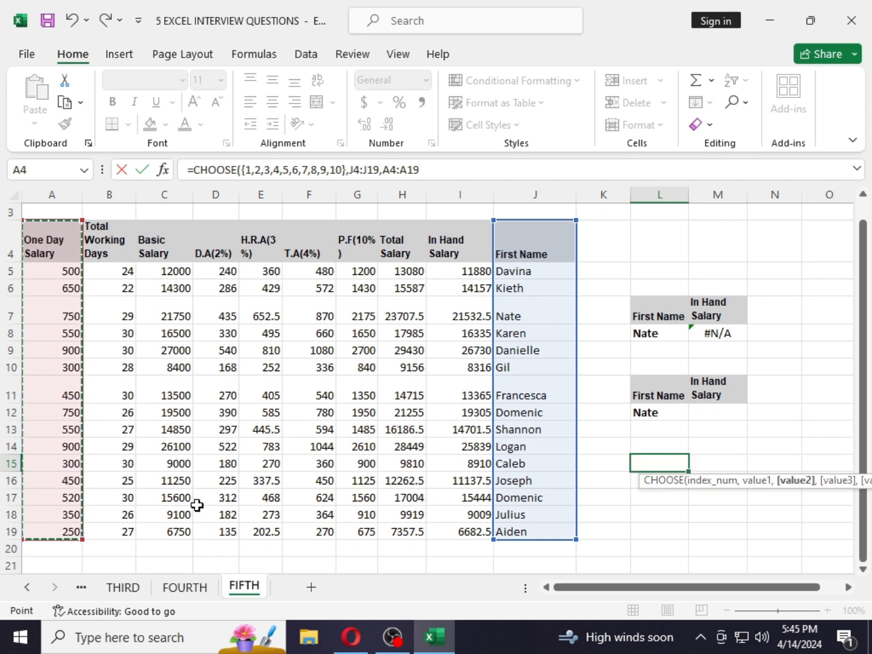
text(,)
drag(115, 277, 124, 578)
text(,)
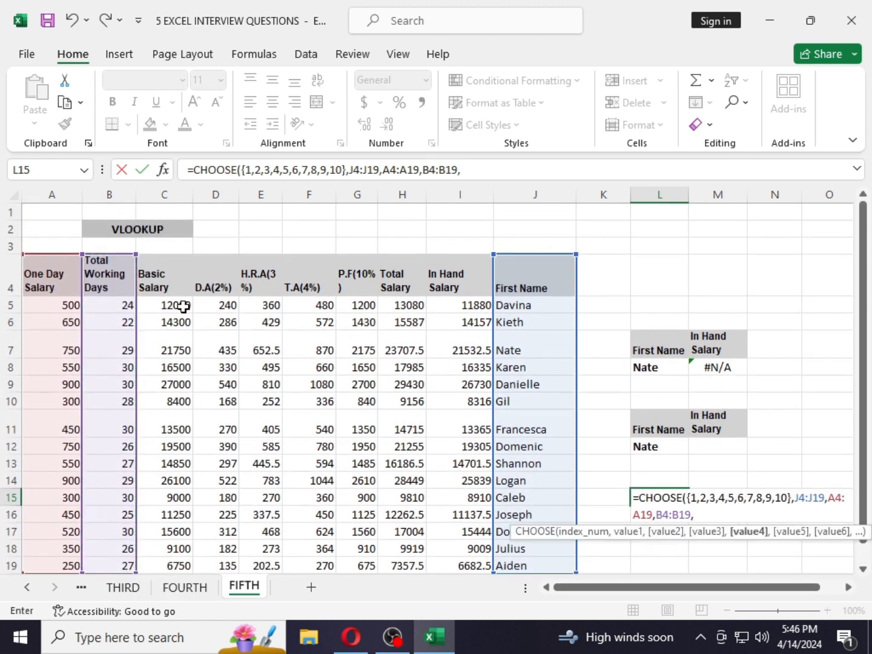
drag(182, 270, 180, 574)
text(,)
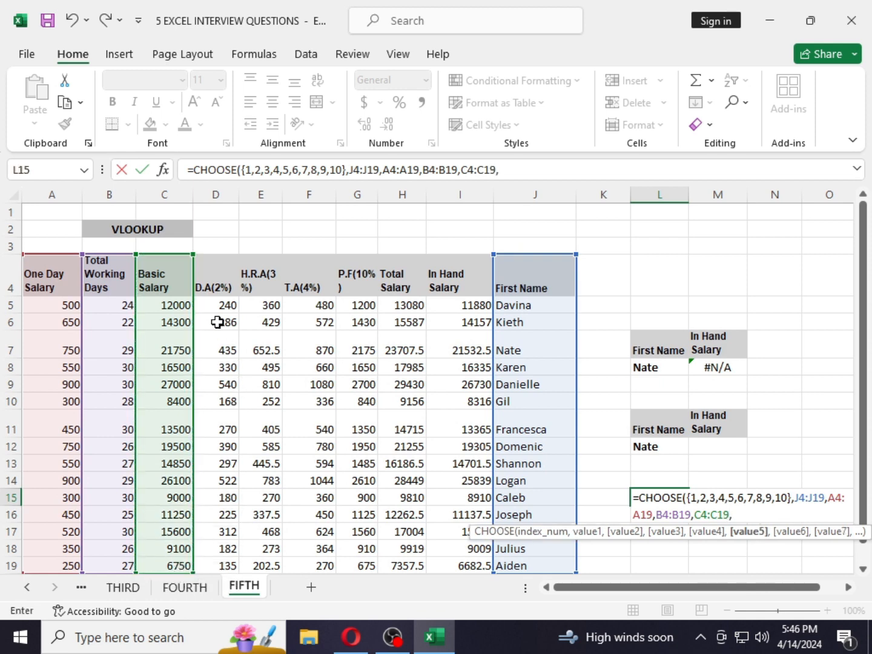
- Add D4:D19, E4:E19, F4:F19 and G4:G19 as further CHOOSE value arguments in L15
click(212, 287)
drag(215, 533, 220, 561)
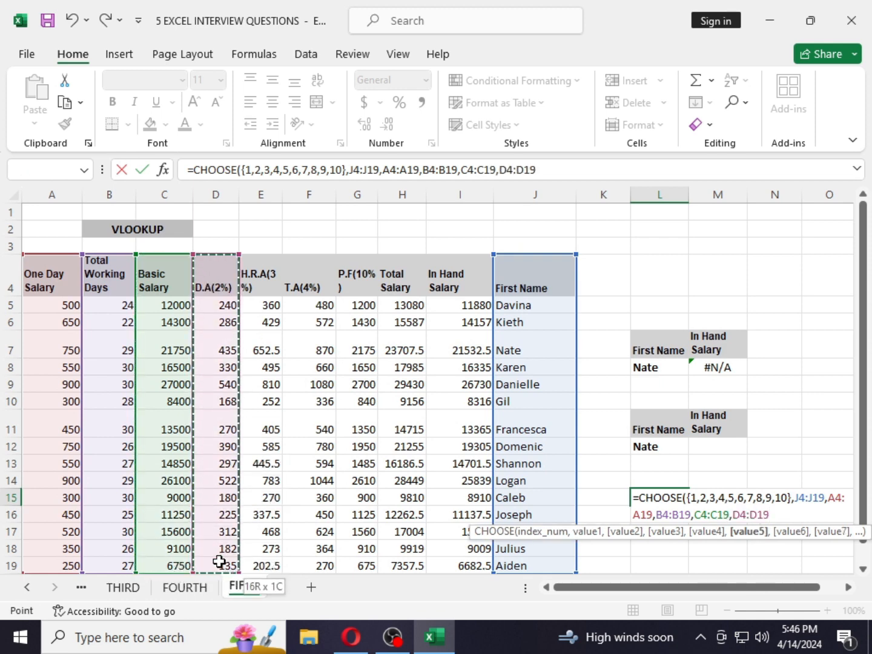
text(,)
drag(269, 266, 259, 566)
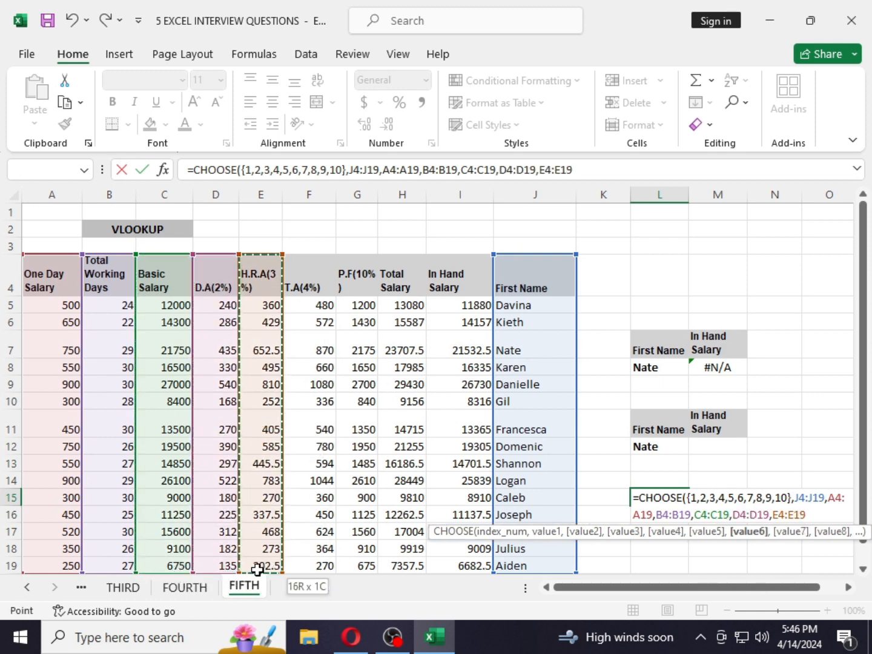
text(,)
drag(292, 275, 321, 522)
text(,)
drag(363, 279, 360, 524)
scroll(375, 515, up, 1)
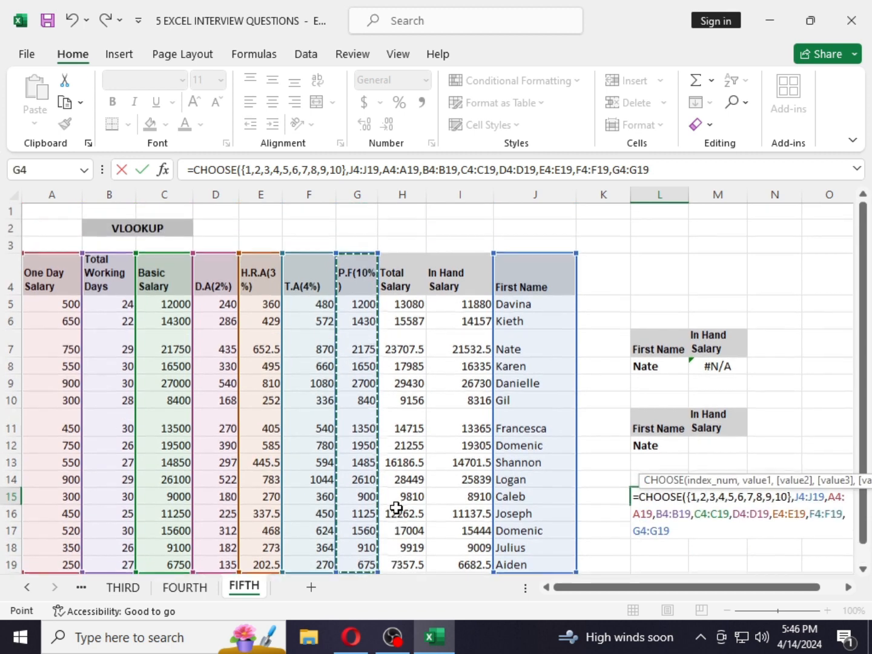
- Add H4:H19 and I4:I19 as the final arguments and close the CHOOSE formula
text(,)
drag(401, 282, 413, 575)
text(,)
drag(471, 283, 473, 564)
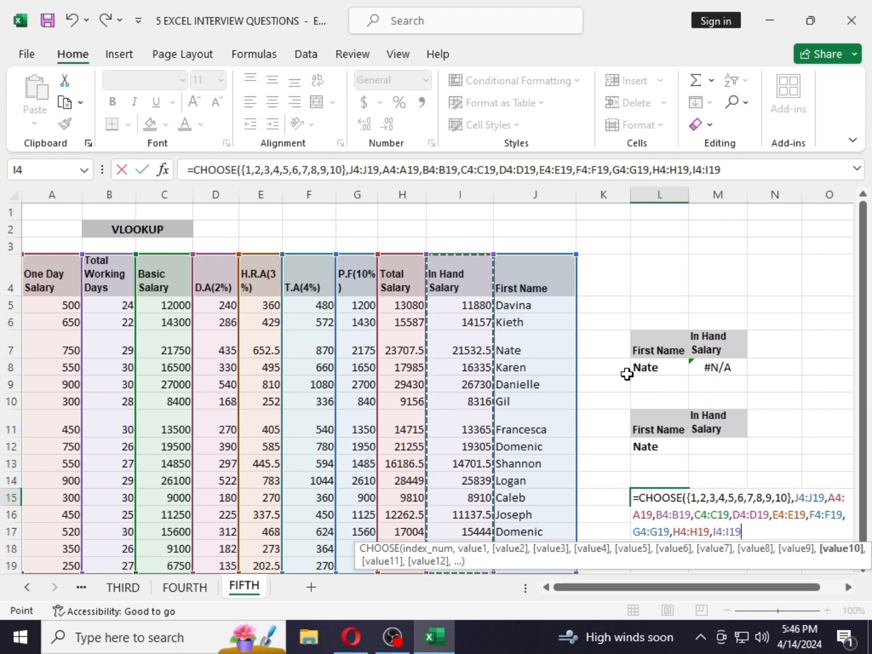
text())
key(Return)
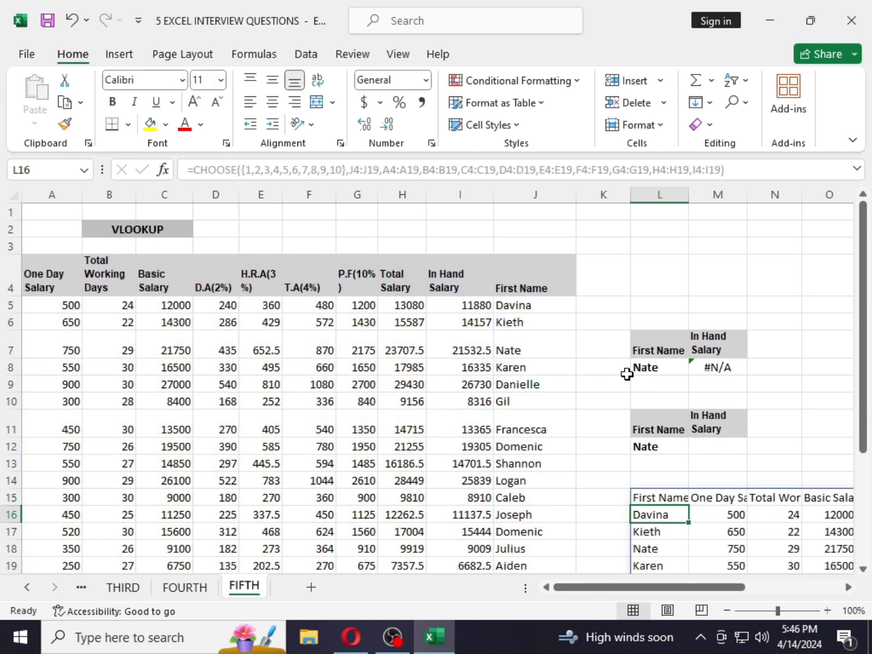
- Review the spilled CHOOSE result table across columns L to U and its formula
key(Up)
drag(616, 586, 713, 588)
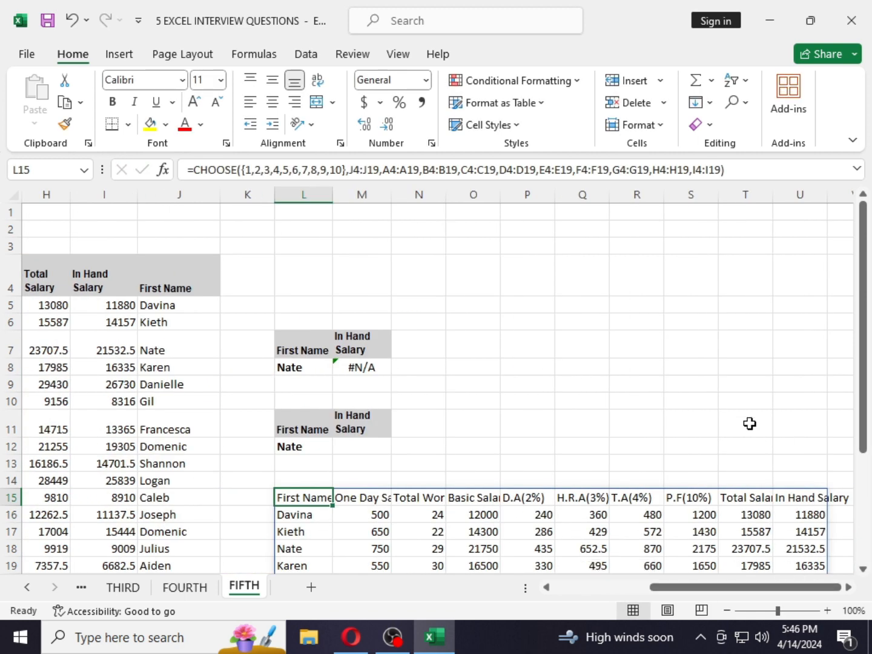
scroll(749, 423, down, 4)
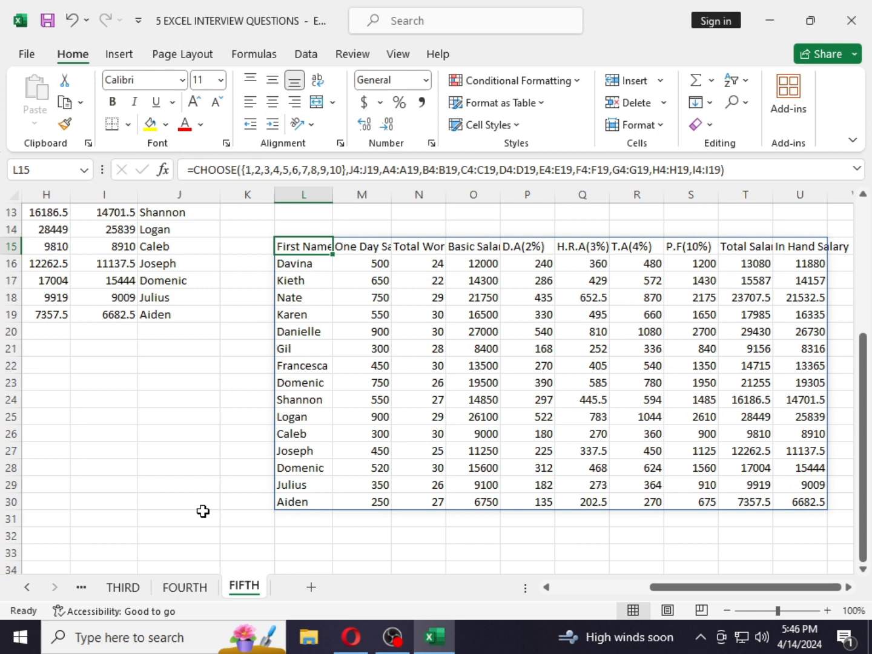
key(F2)
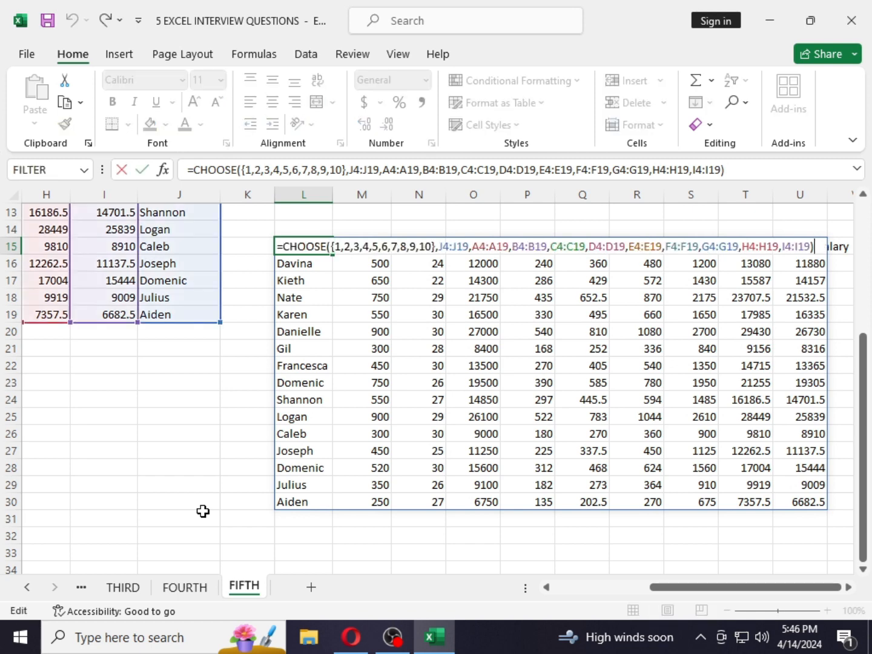
key(Return)
key(Up)
key(Right)
key(Right)
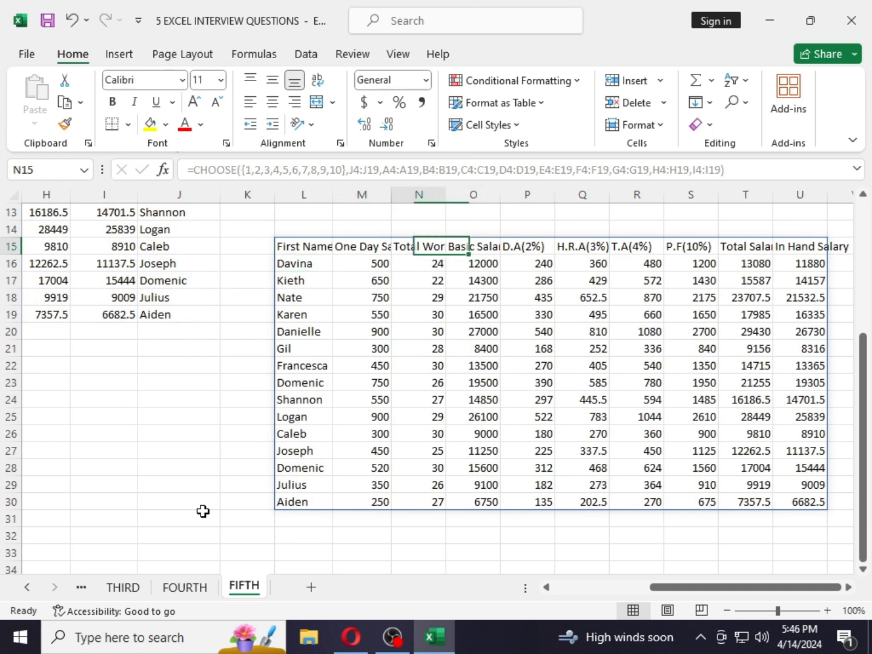
key(Left)
key(Left)
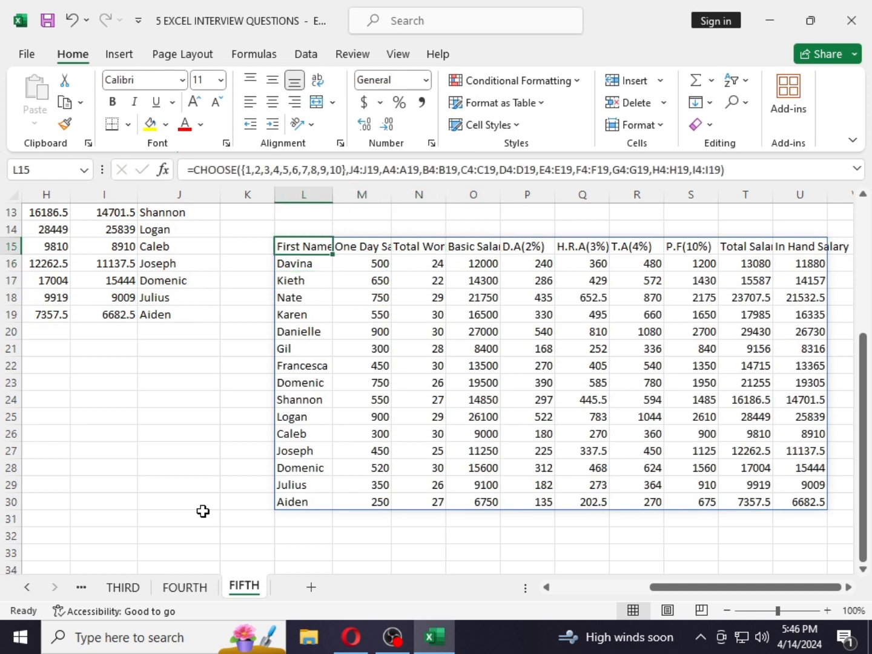
key(Right)
key(Right)
key(Right)
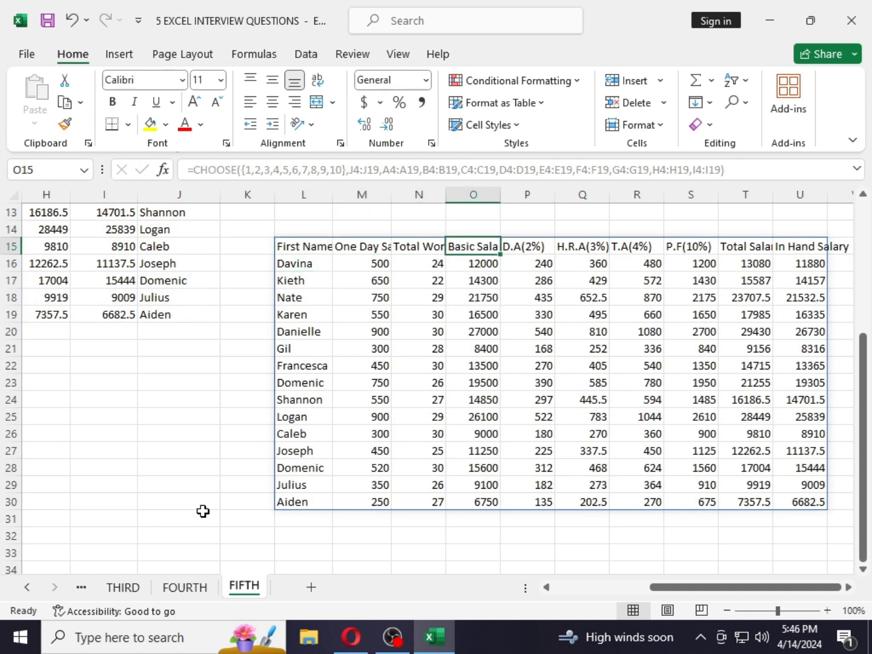
click(168, 497)
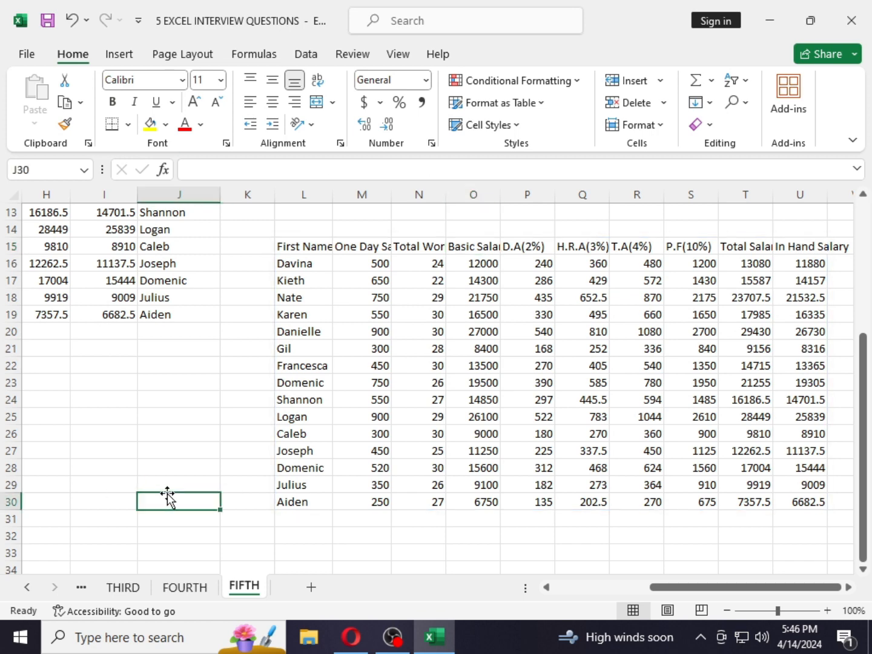
scroll(168, 497, up, 1)
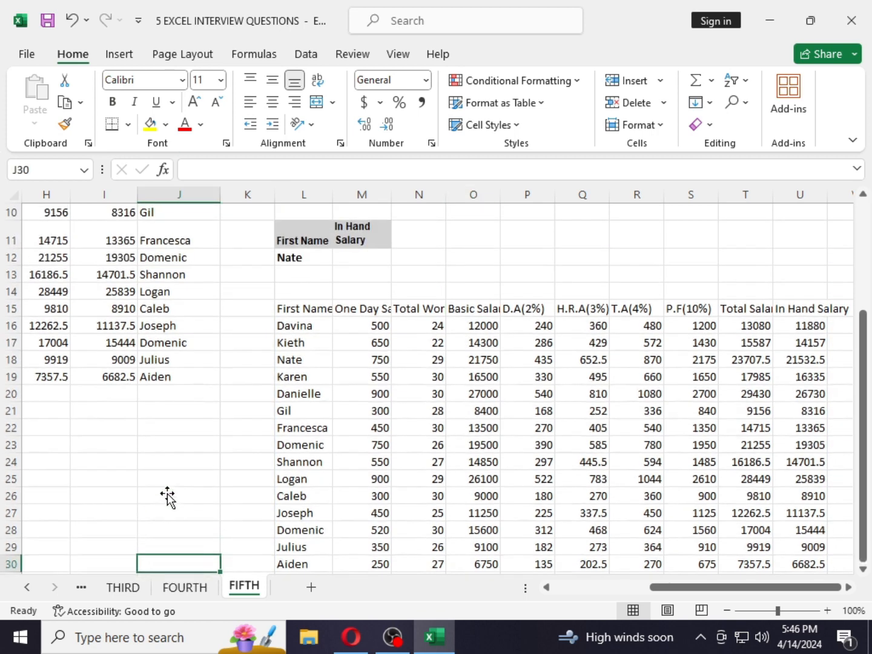
- Delete the CHOOSE formula from L15
click(291, 312)
drag(291, 312, 799, 520)
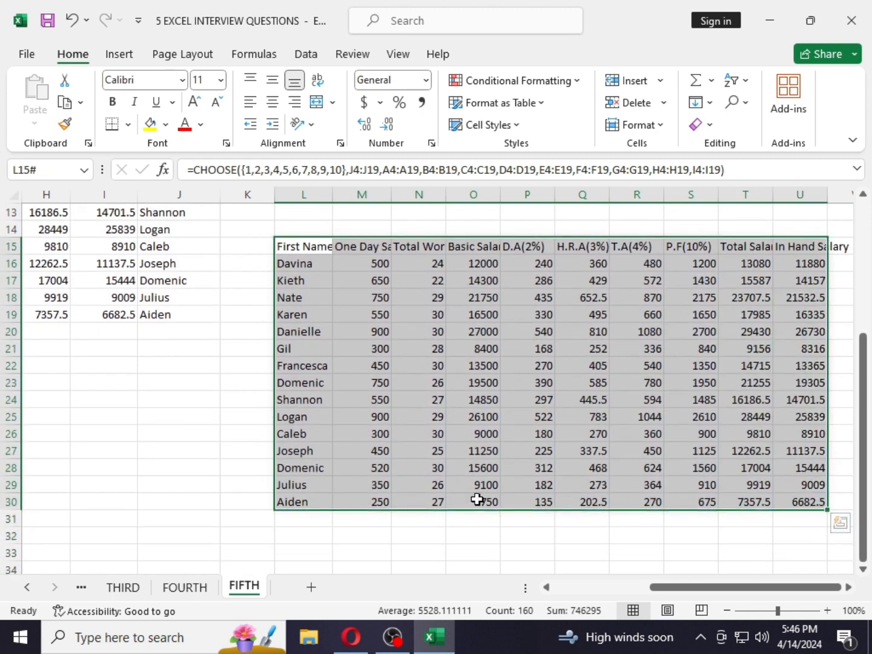
scroll(332, 347, up, 2)
double_click(330, 372)
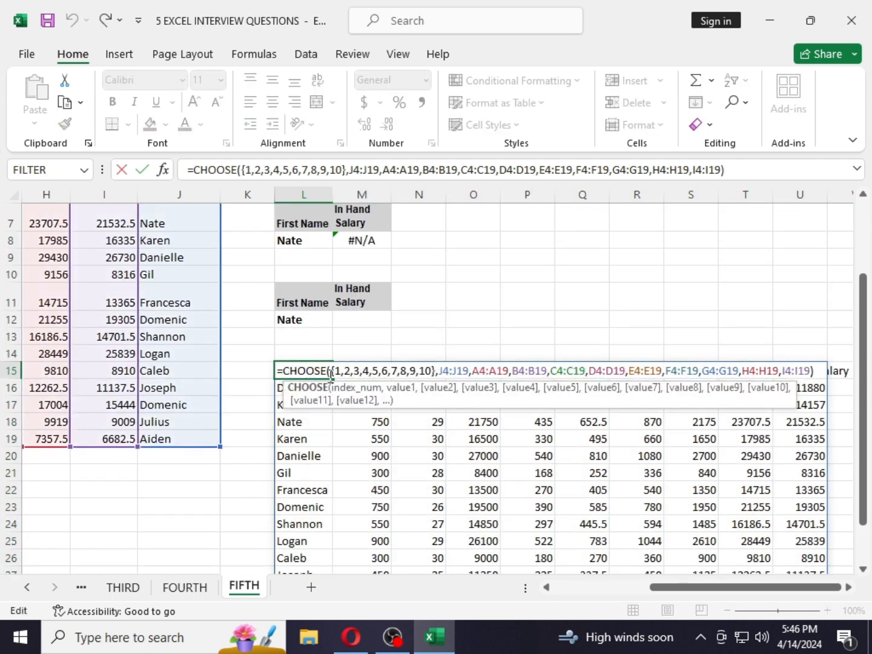
key(Return)
click(337, 370)
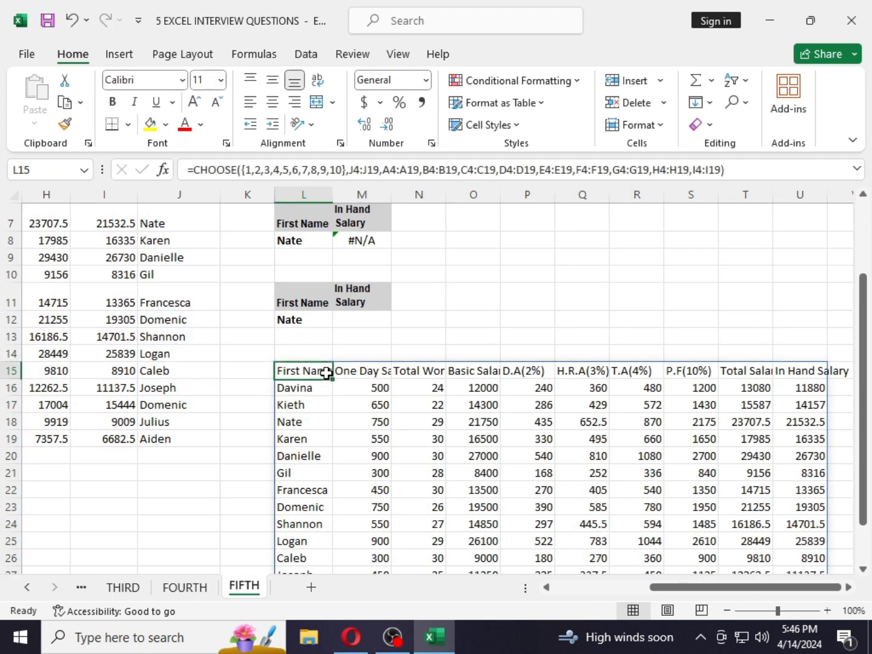
key(Delete)
scroll(346, 424, up, 1)
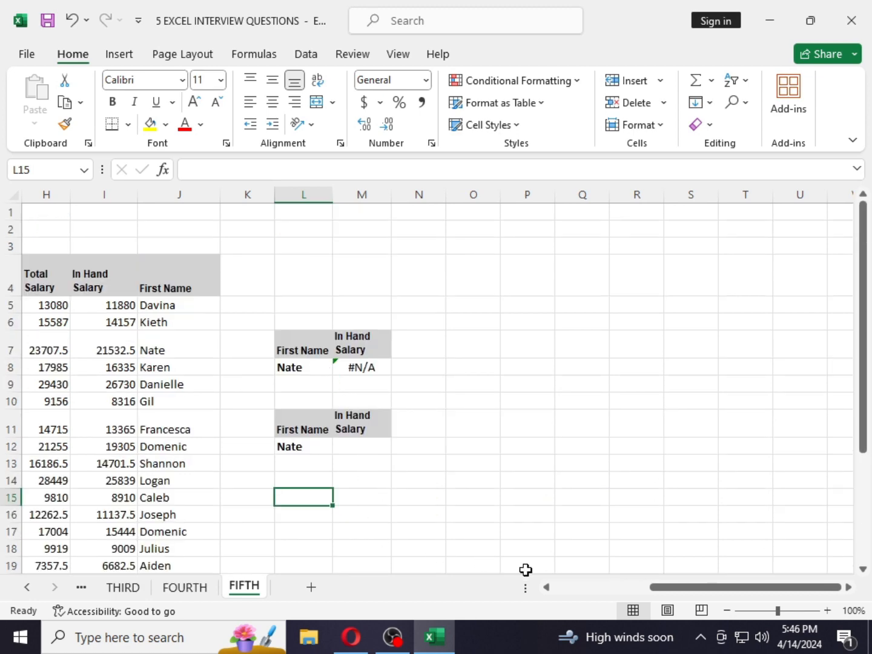
- In M12, start a VLOOKUP formula with L12 as the lookup value
scroll(669, 591, up, 1)
drag(669, 587, 445, 578)
click(704, 446)
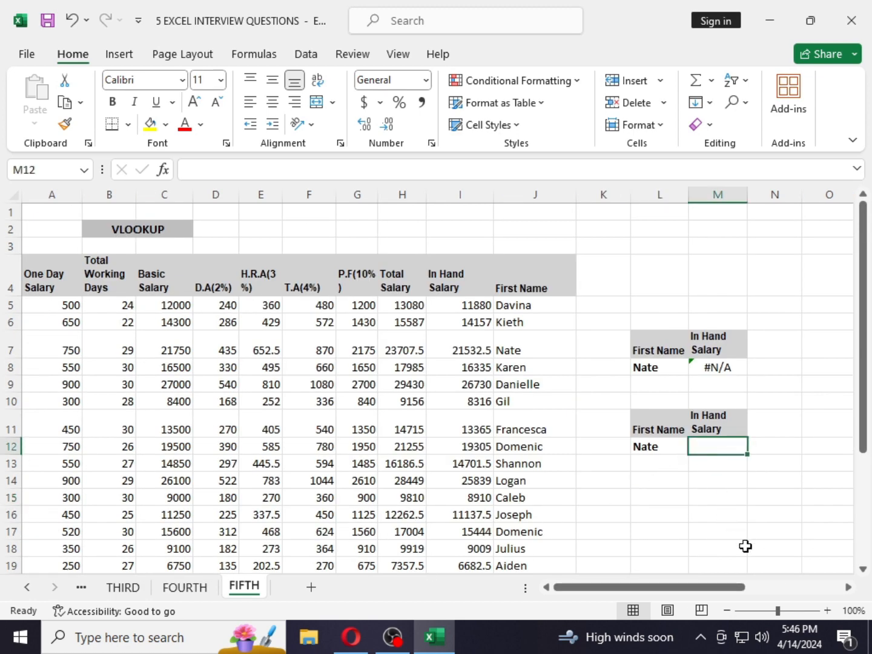
text(=)
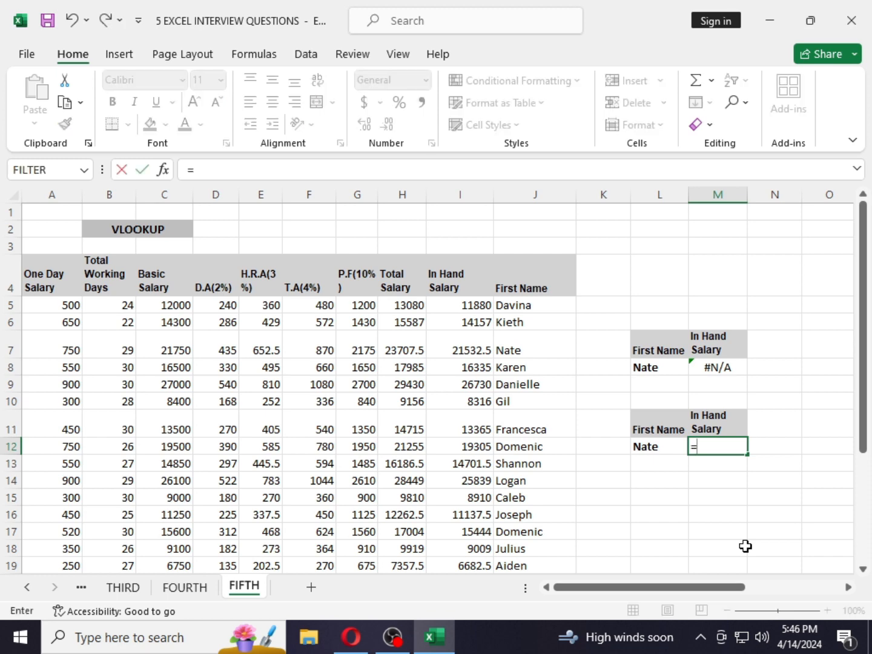
text(VL)
key(Tab)
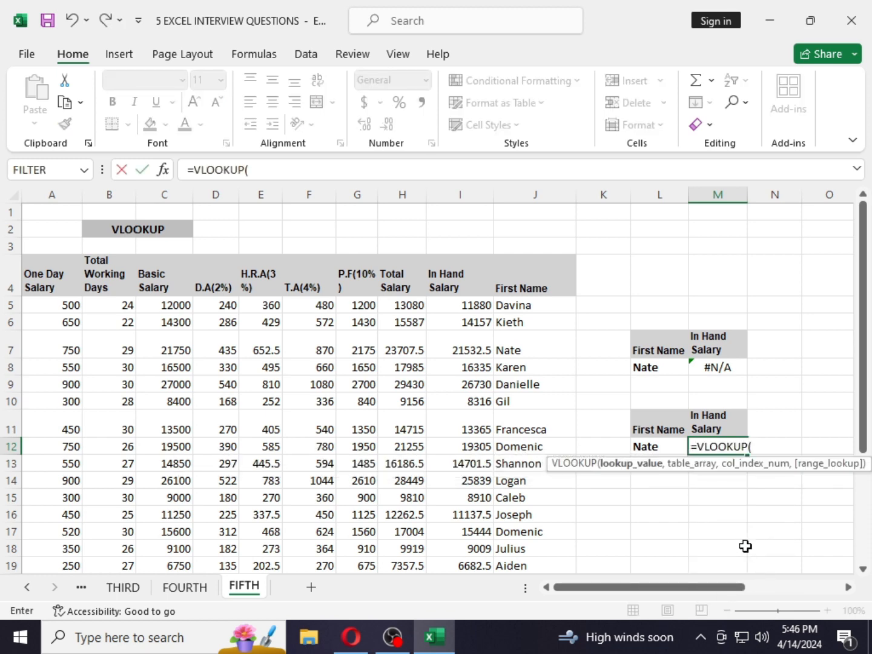
click(656, 449)
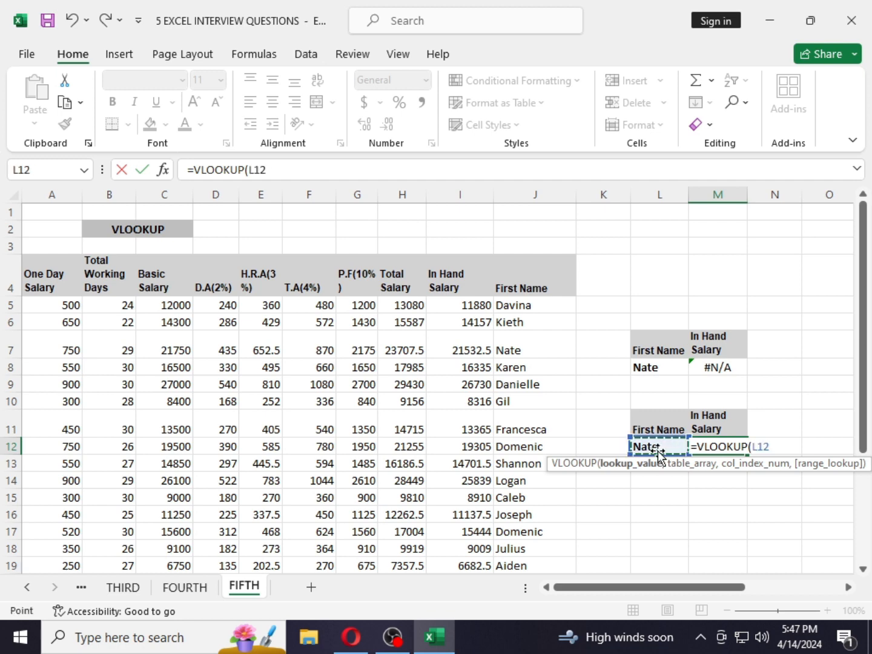
text(,)
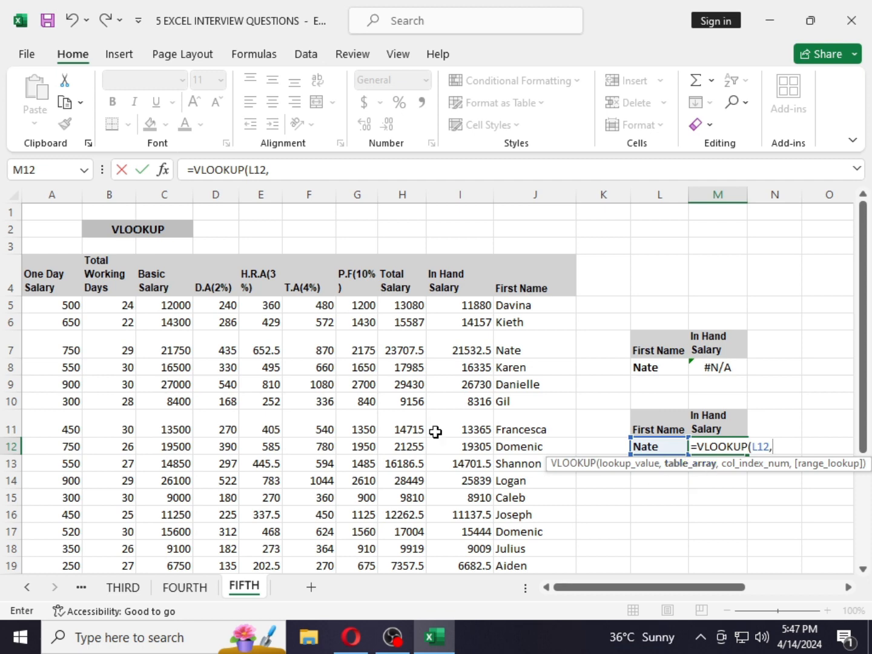
drag(27, 277, 508, 545)
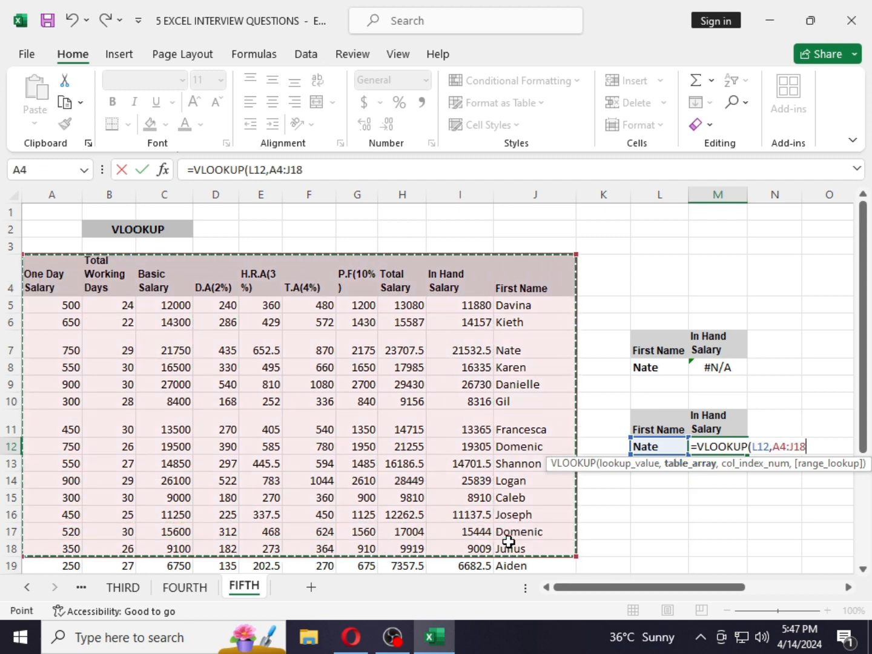
key(BackSpace)
key(BackSpace)
key(BackSpace)
key(BackSpace)
key(BackSpace)
key(BackSpace)
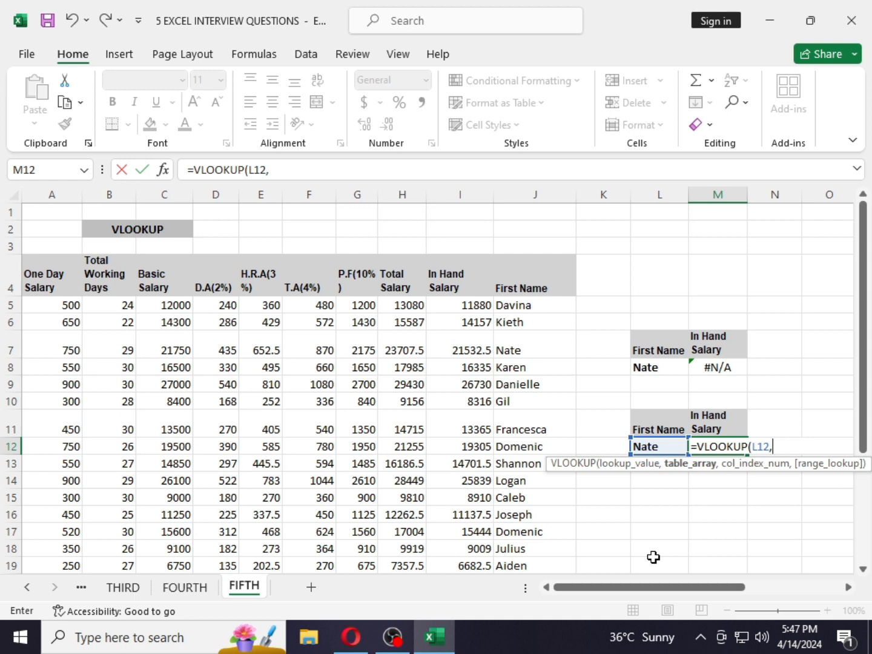
- Nest a CHOOSE as the VLOOKUP table argument with index array {1,2,3,4,5,6,7,8,9,10}
text(CHOOSE({1,2)
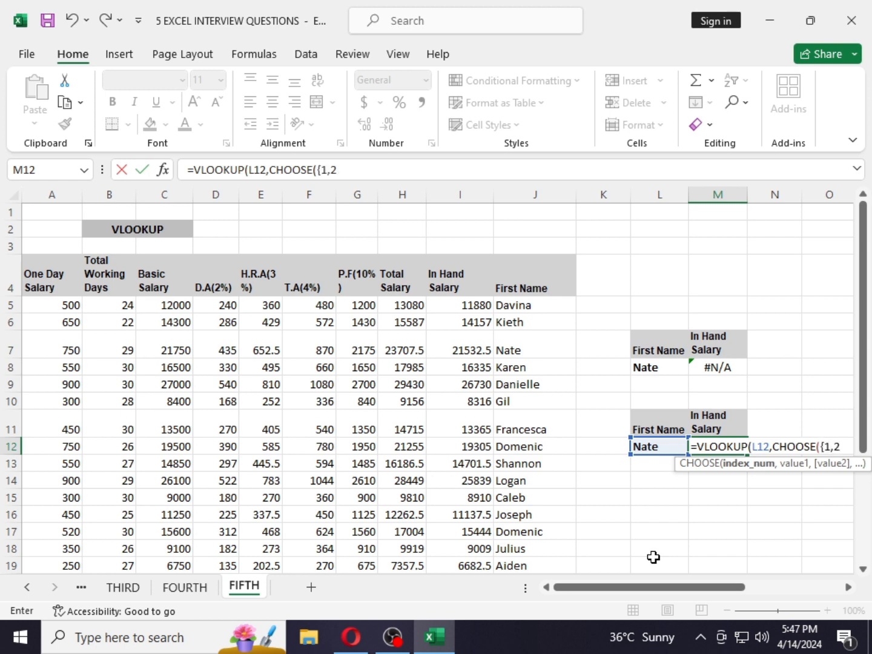
text(,3,4,5,6,7,8,9,10)
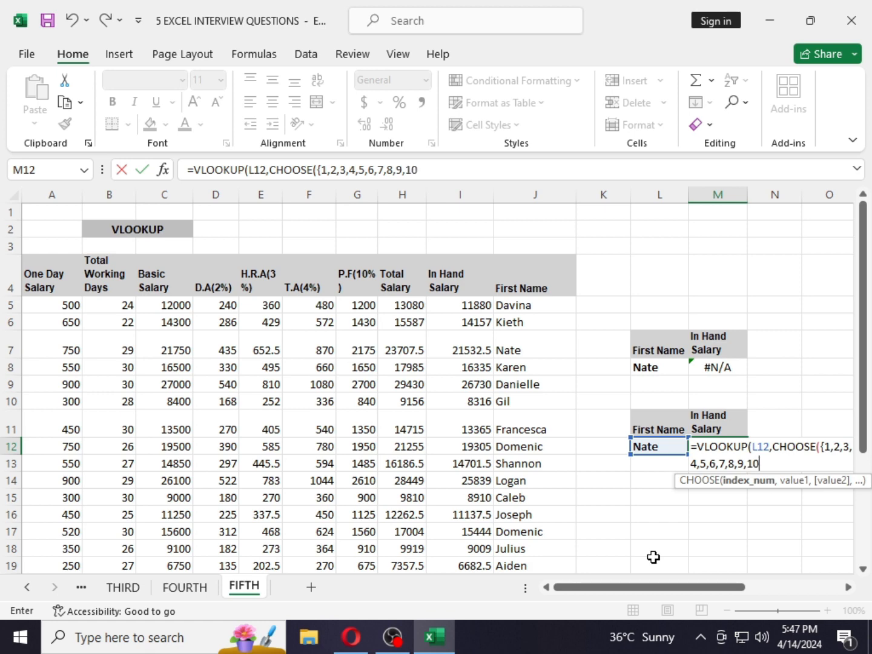
text(,)
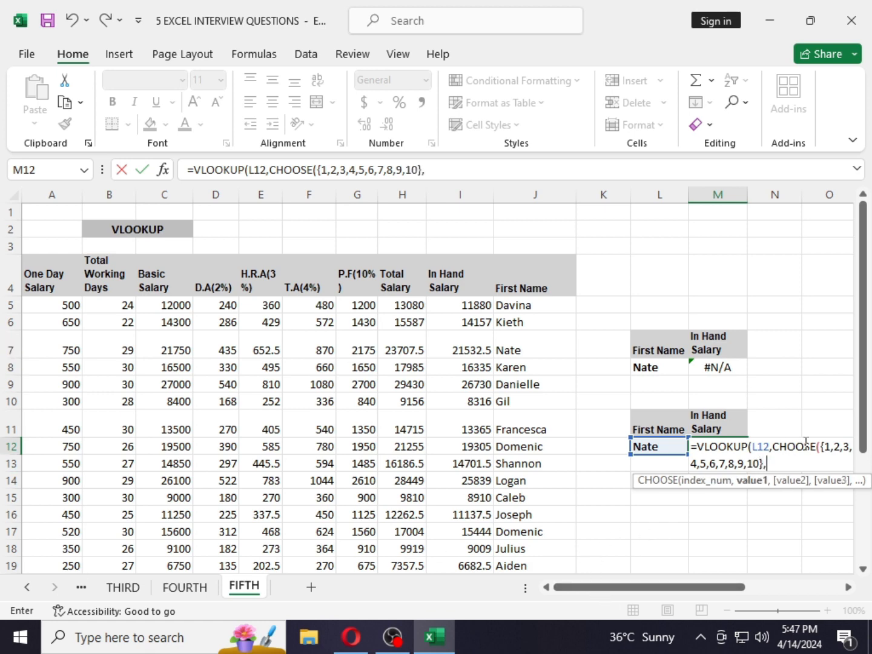
- Add J4:J19, then A4:A19, B4:B19, C4:C19 and D4:D19 as the first CHOOSE value ranges
drag(539, 277, 524, 533)
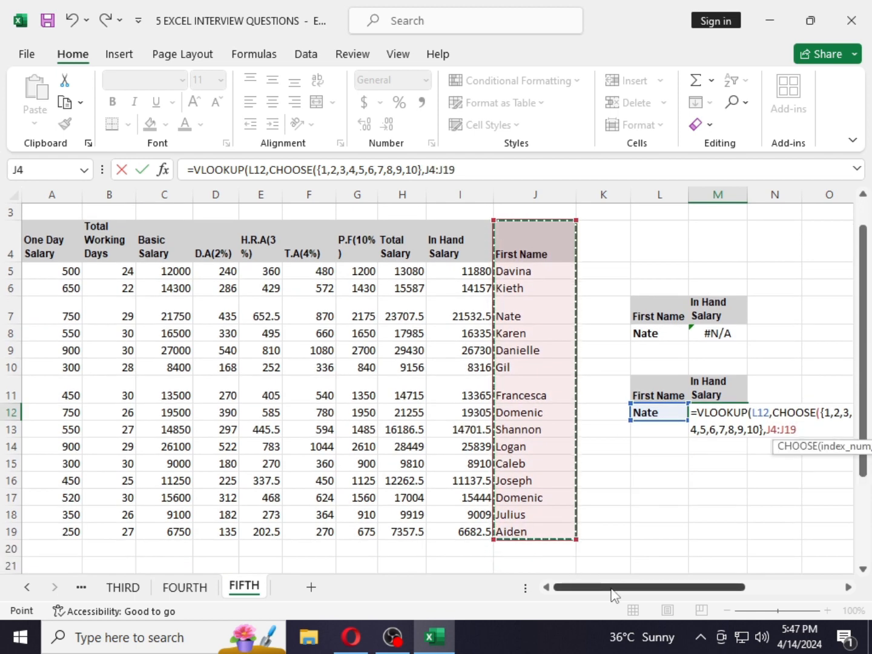
scroll(623, 548, up, 1)
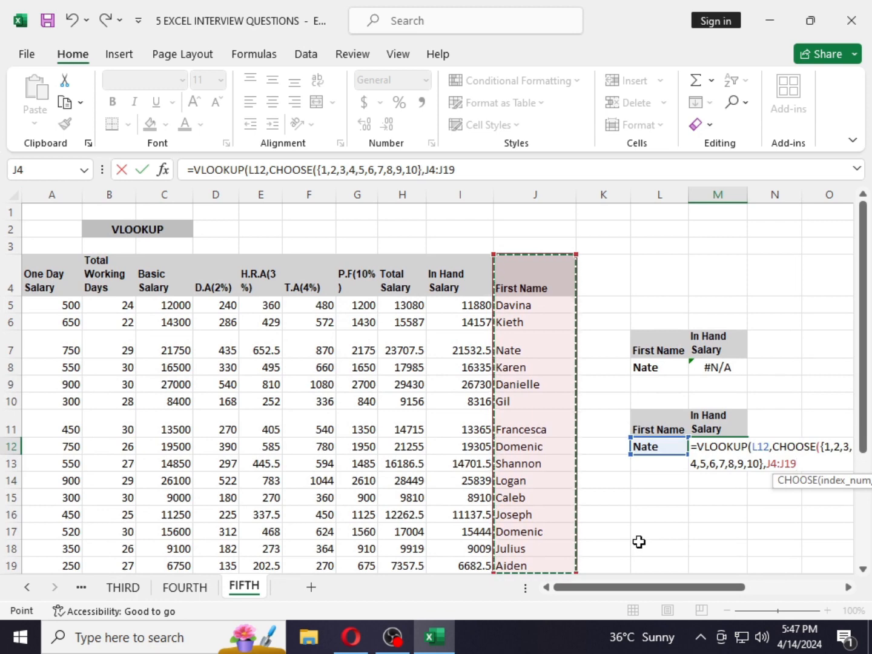
text(,)
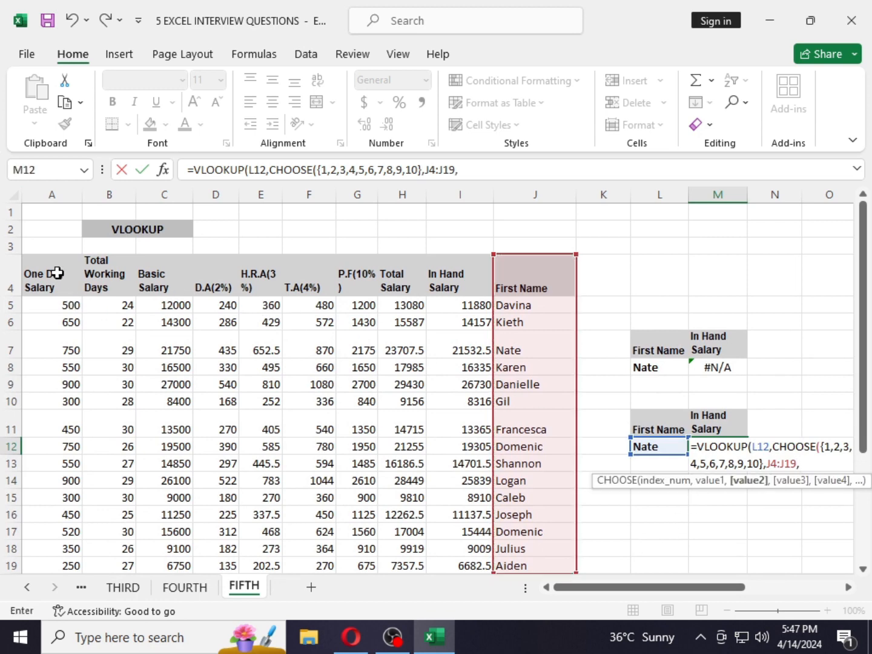
drag(55, 273, 71, 532)
scroll(284, 504, up, 1)
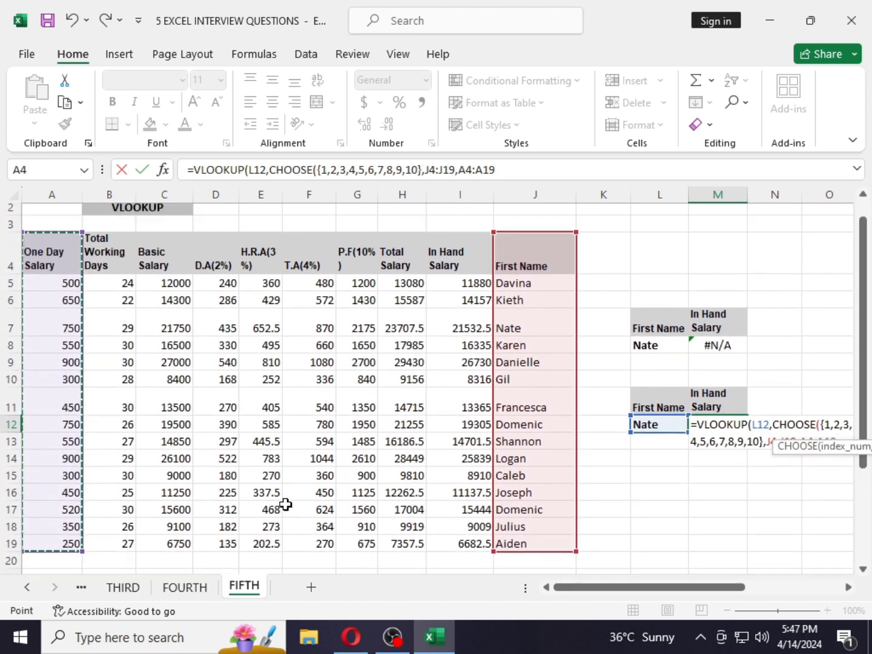
text(,)
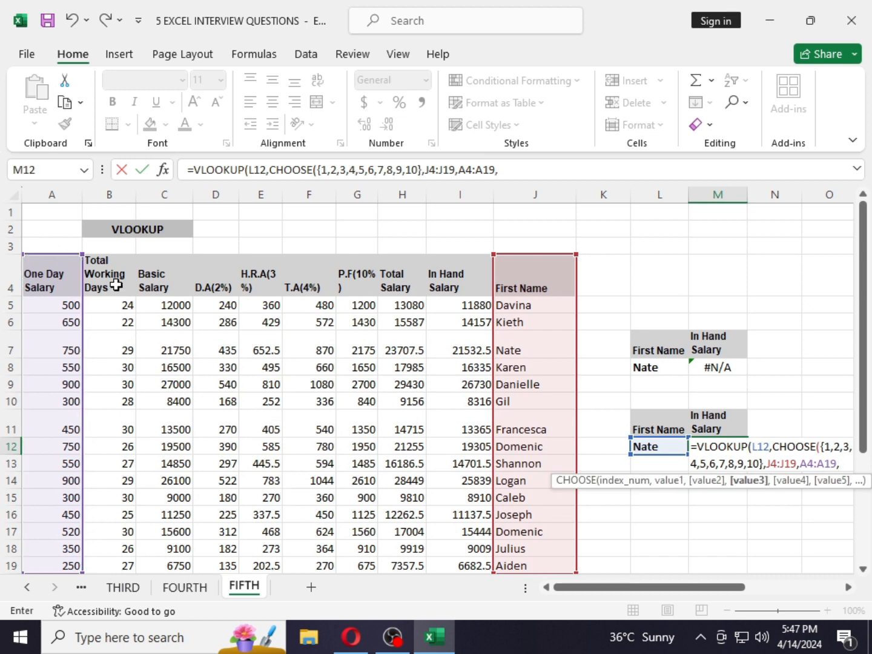
drag(115, 285, 124, 532)
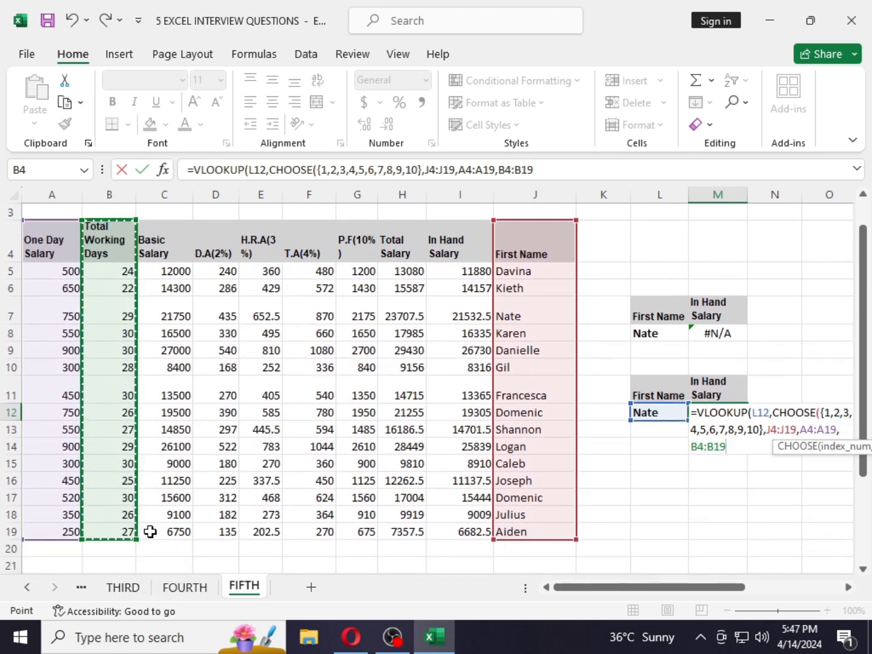
text(,)
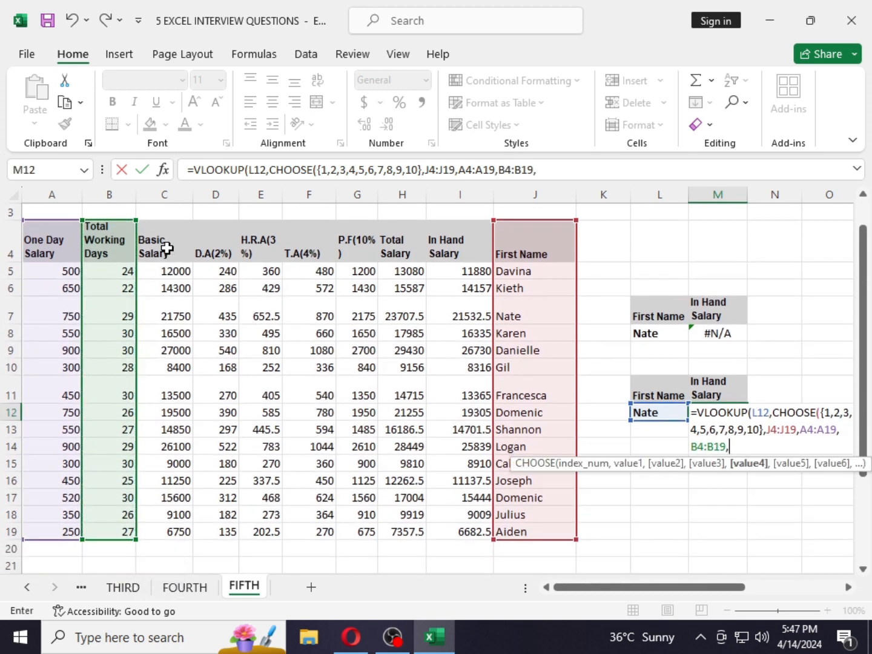
drag(167, 254, 178, 543)
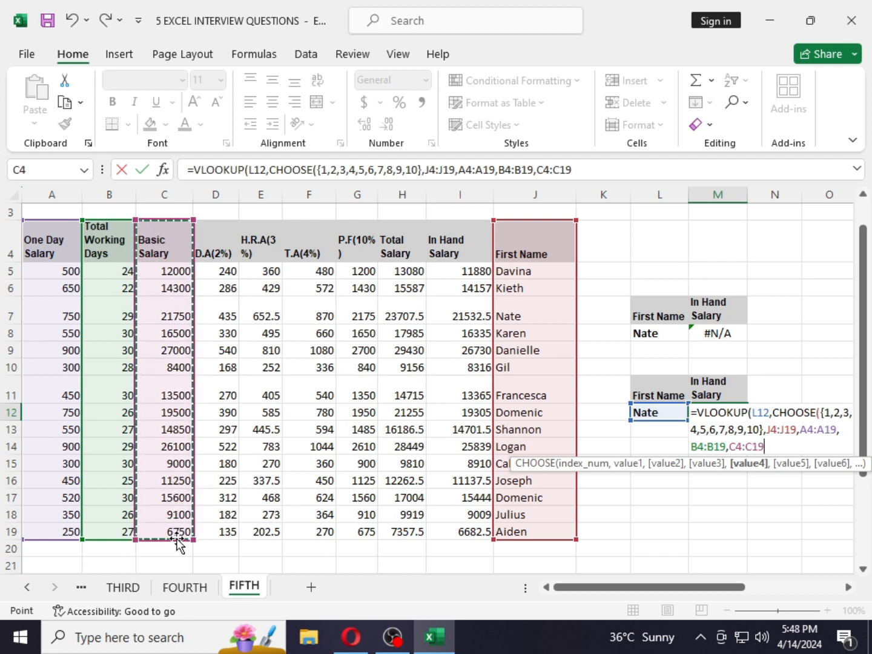
text(,)
drag(209, 241, 215, 534)
- Add E4:E19, F4:F19, G4:G19, H4:H19 and I4:I19 as further CHOOSE value ranges and close the CHOOSE
text(,)
click(266, 247)
drag(266, 247, 274, 531)
text(,)
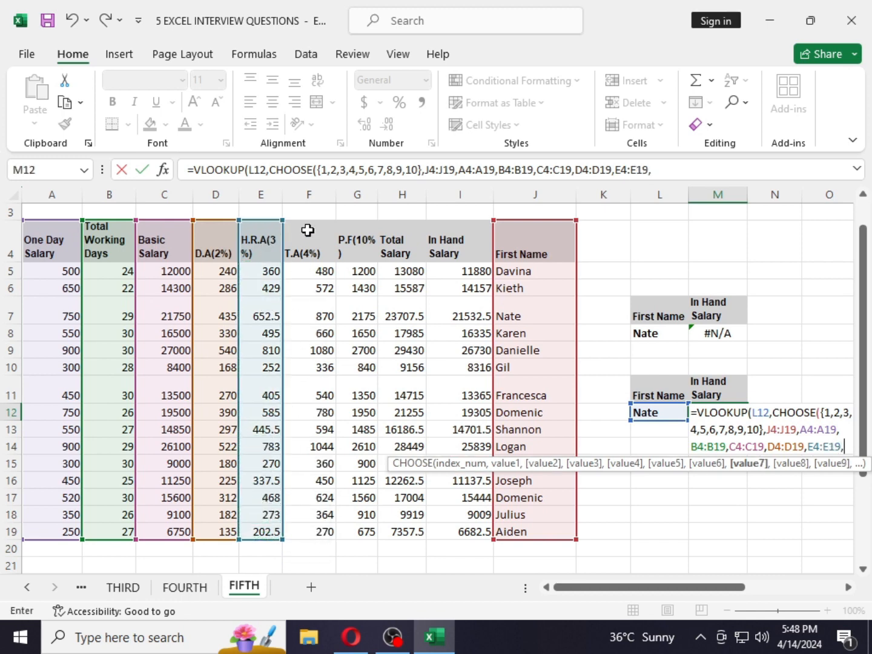
drag(304, 234, 308, 531)
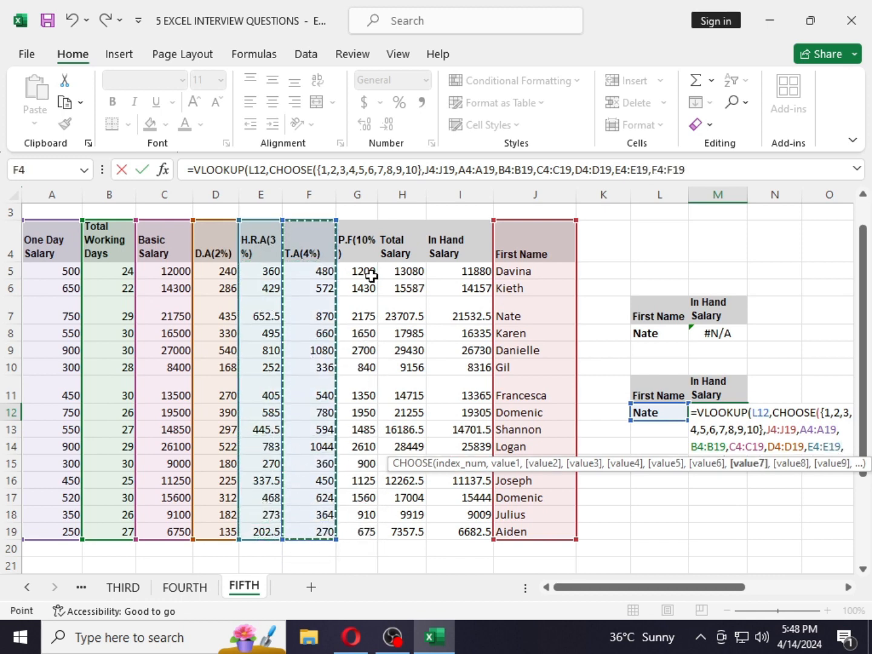
text(,)
drag(356, 237, 358, 531)
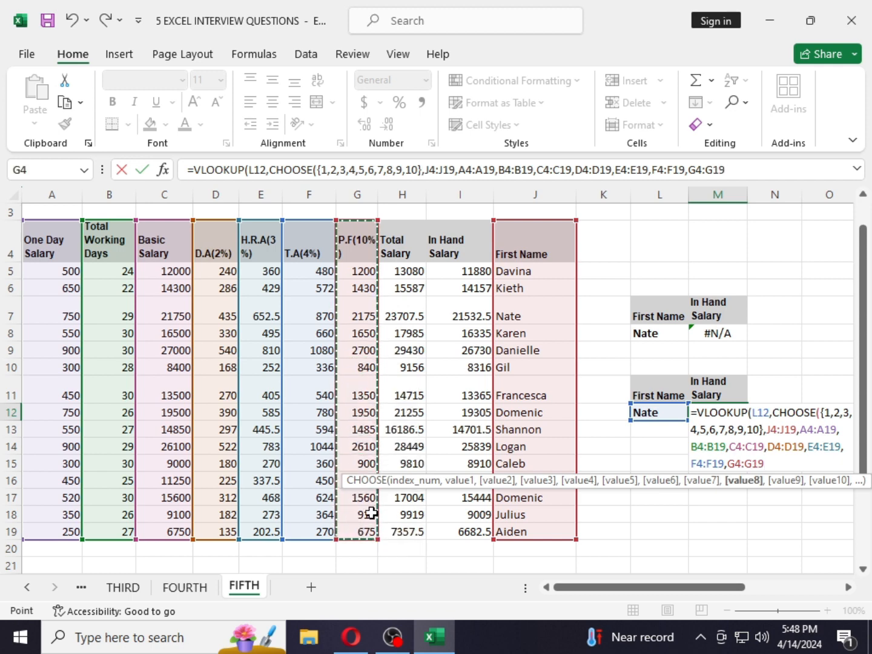
text(,)
drag(402, 245, 396, 529)
text(,)
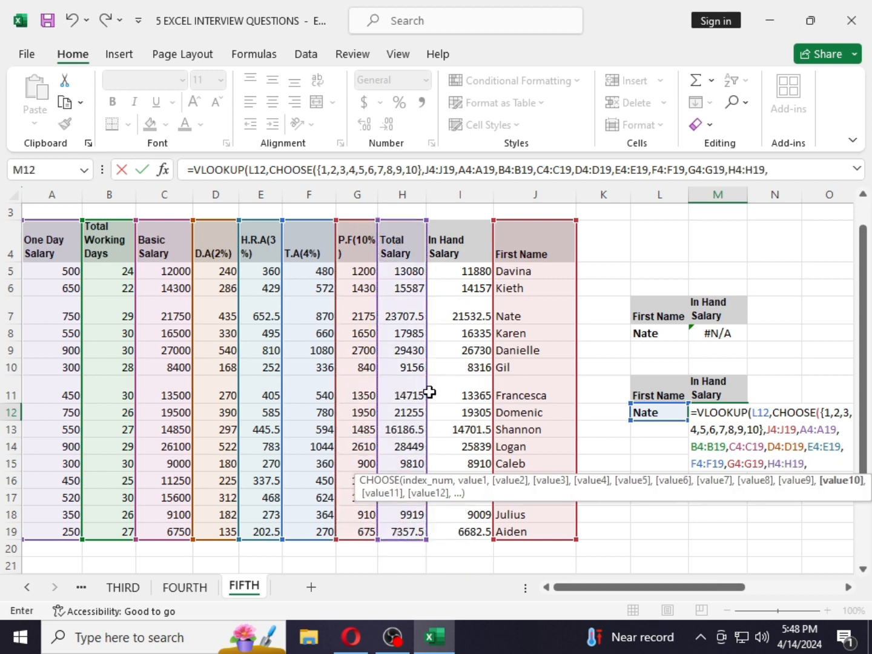
drag(449, 243, 444, 537)
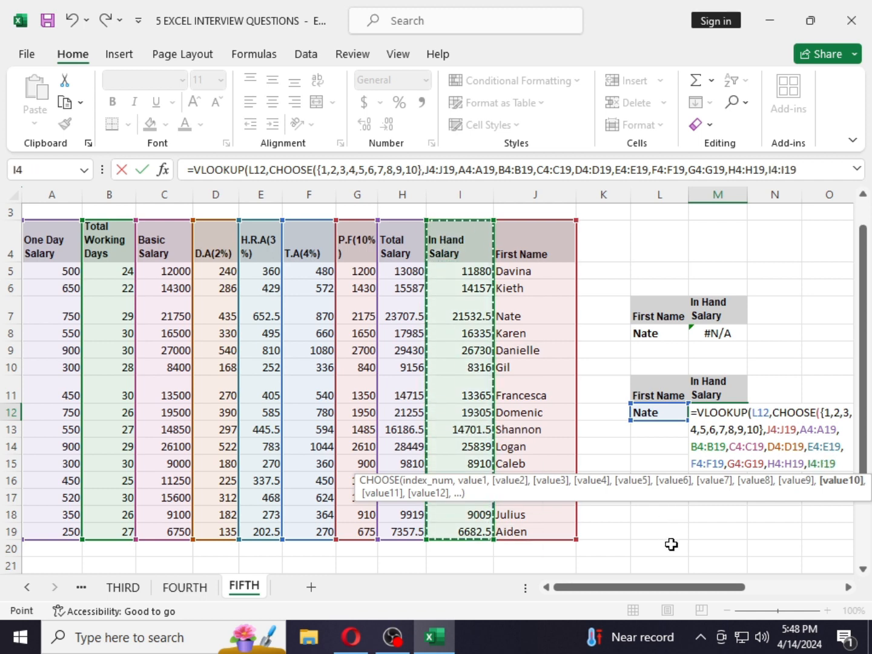
text())
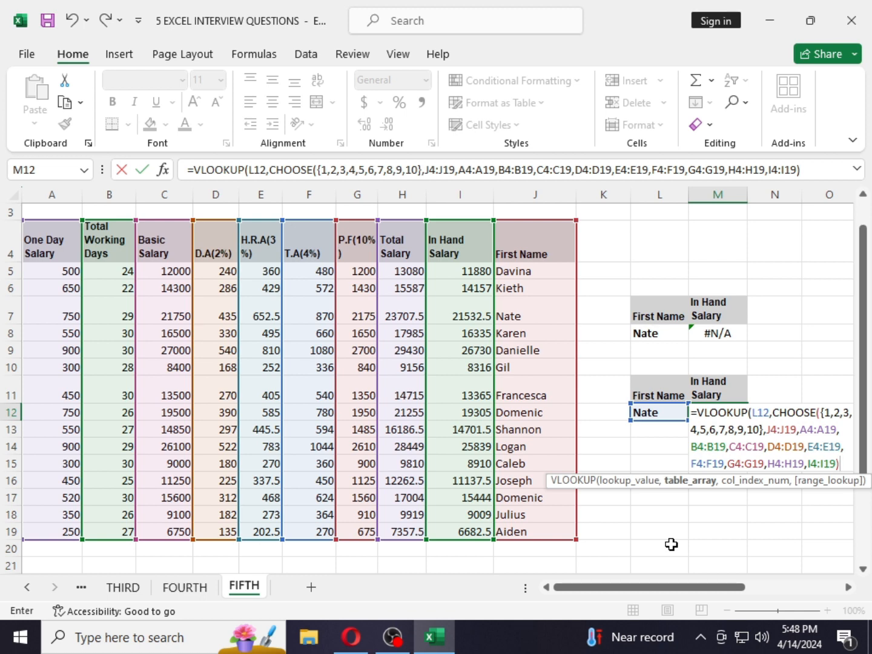
text(,)
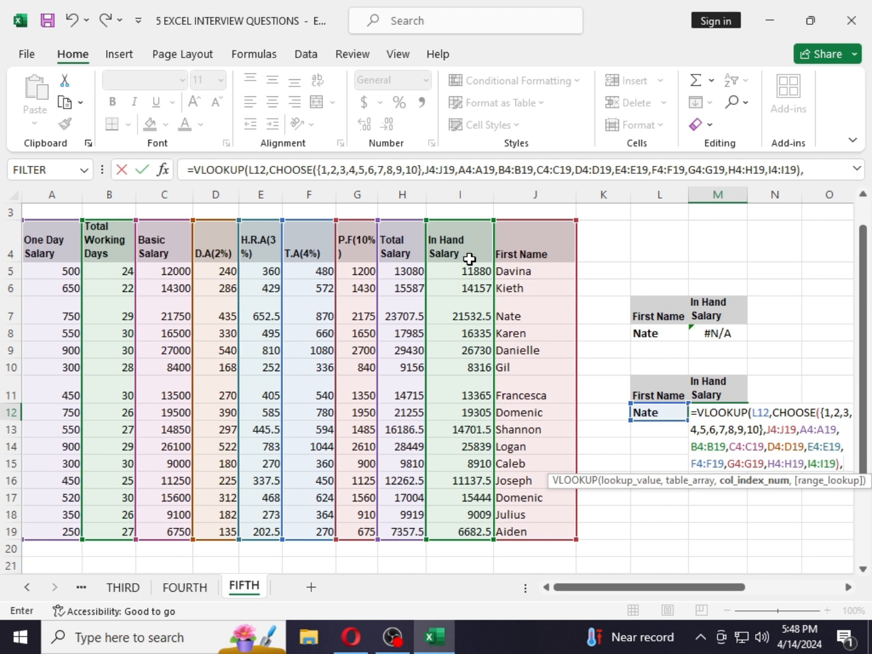
- Finish the VLOOKUP in M12 with column index 10 and exact match 0, and enter it
text(10)
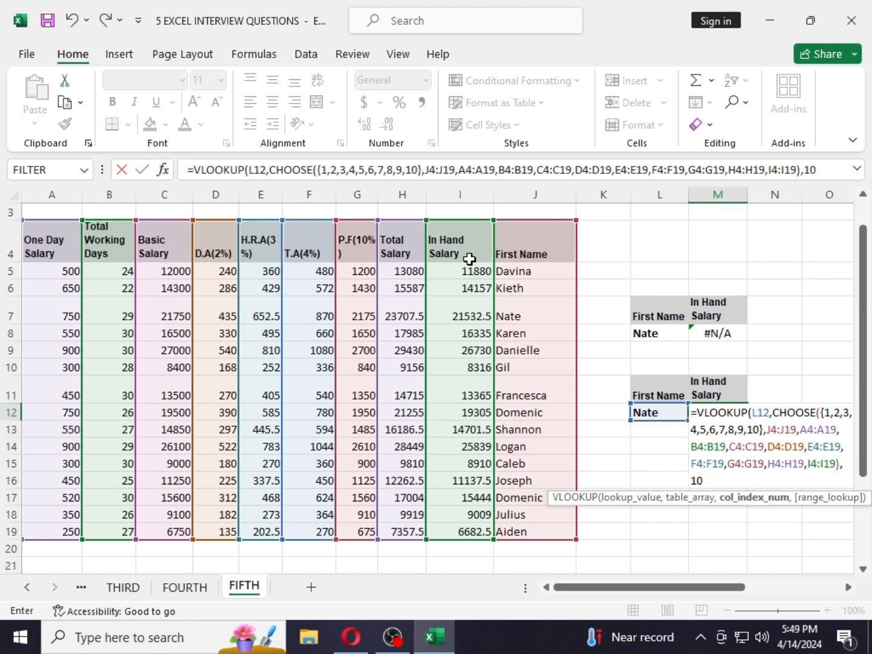
text(,)
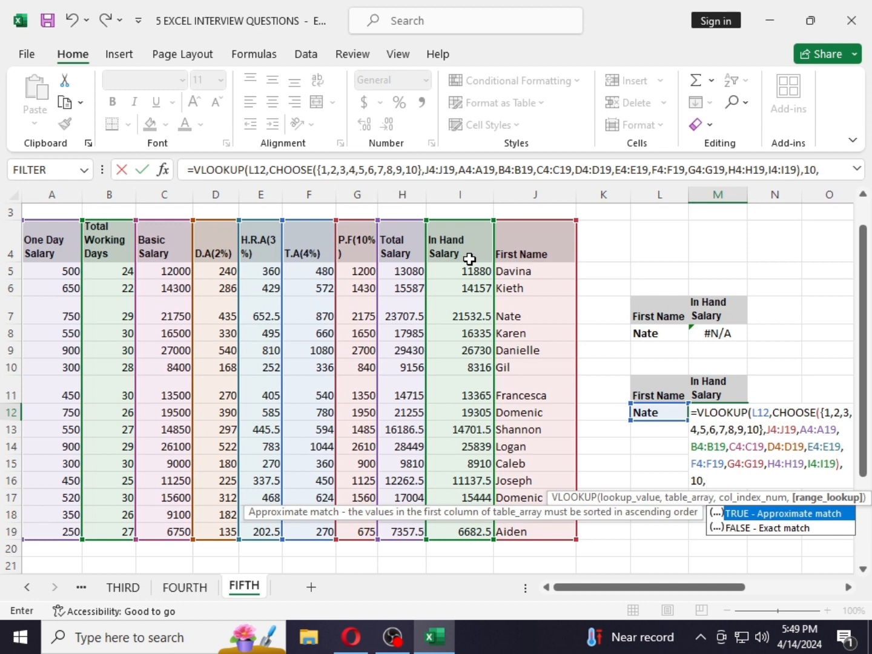
text(0))
key(Return)
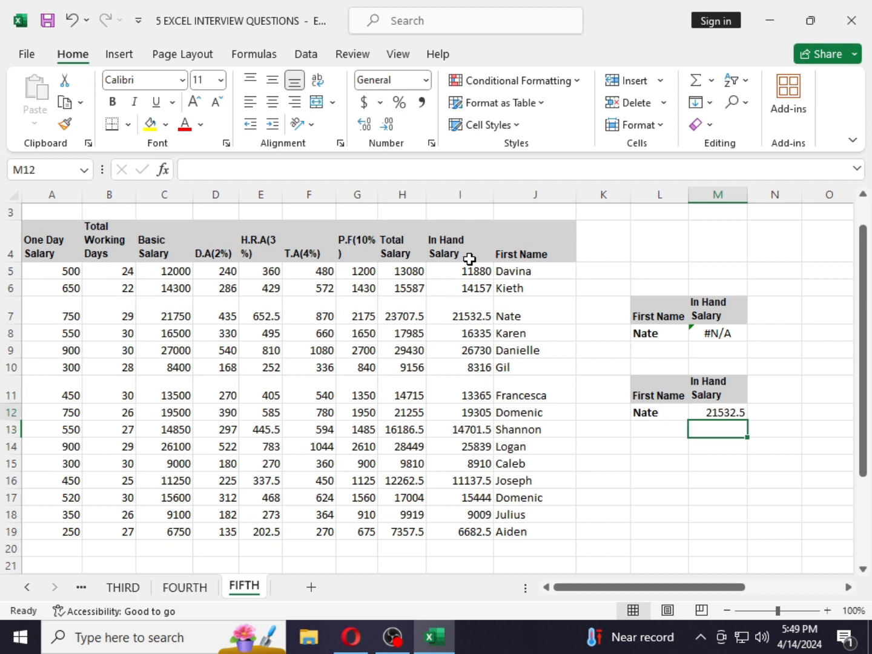
- Replace the lookup name in L12 with GIL
key(Up)
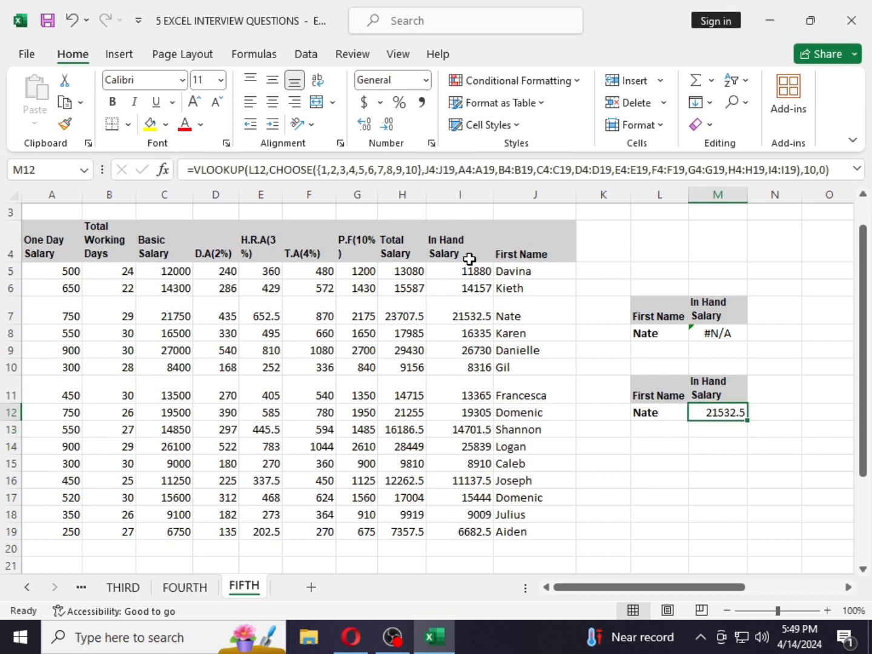
key(Left)
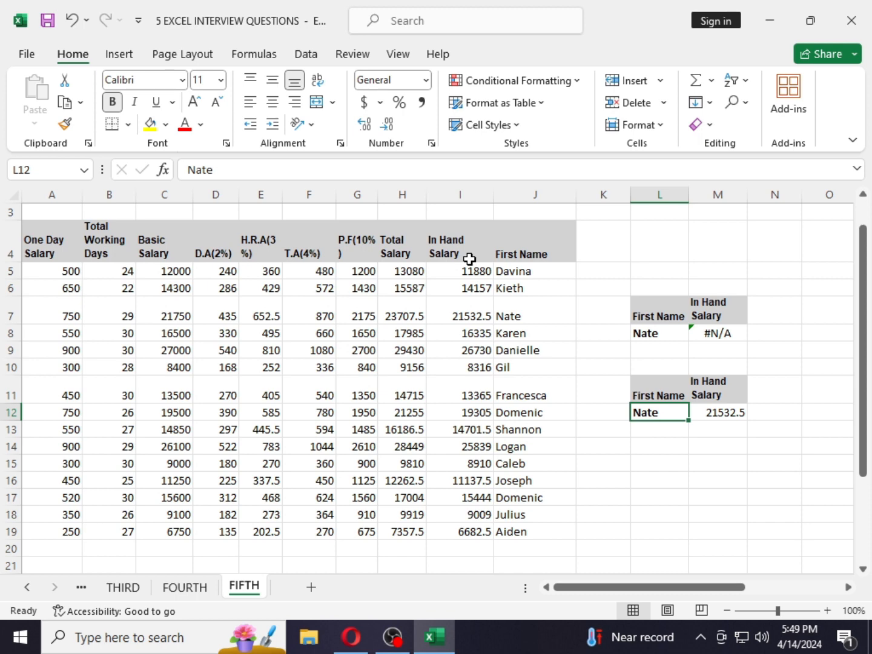
key(BackSpace)
key(Return)
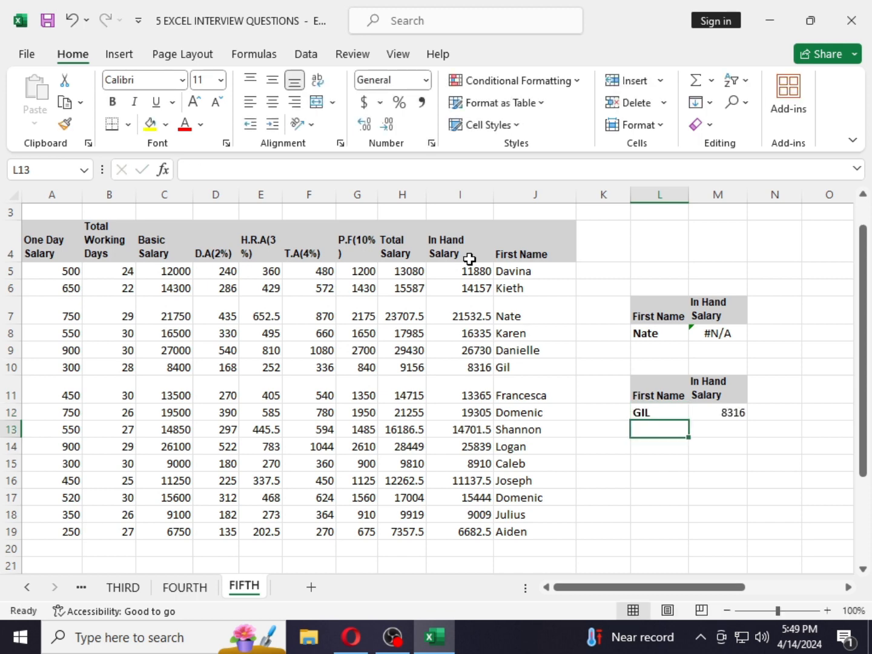
- Change the lookup name in L12 to Logan
key(Up)
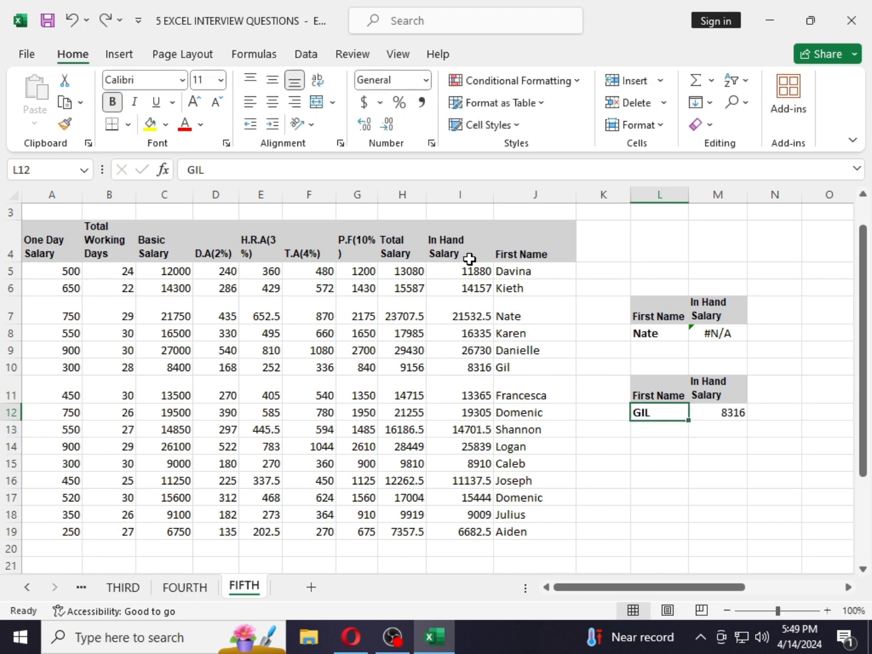
text(IOGAN)
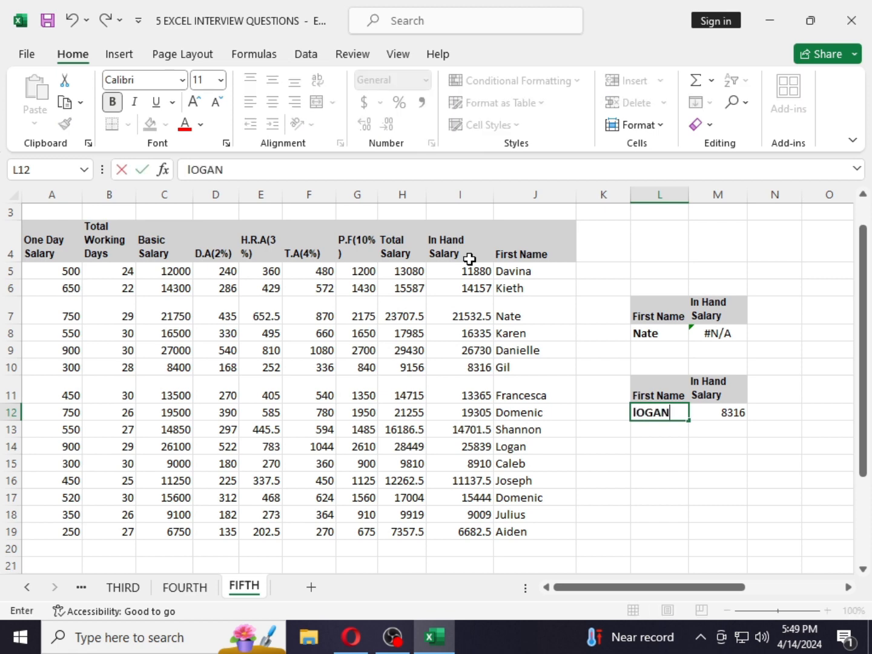
key(Return)
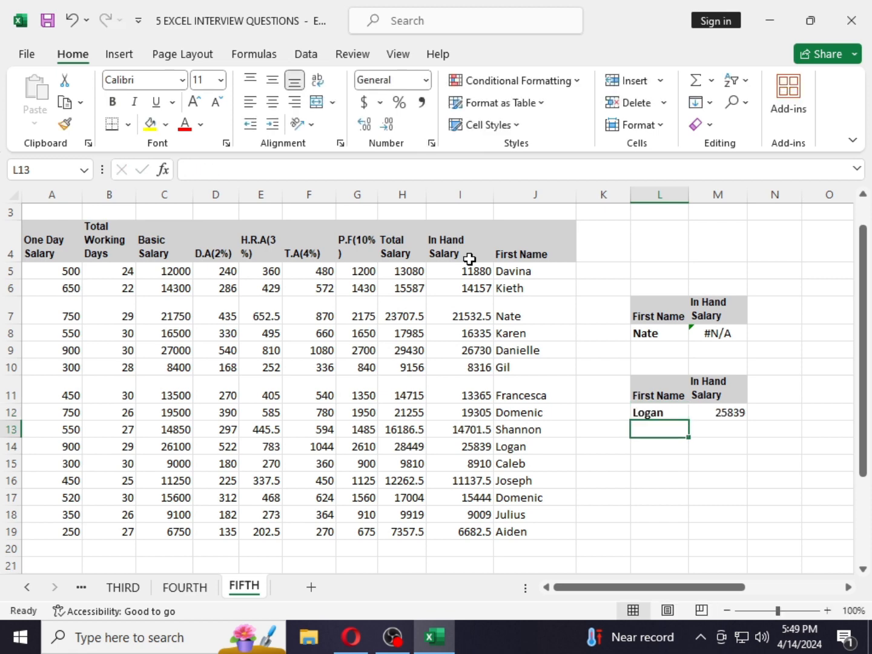
- Change the lookup name in L12 to karen
key(Up)
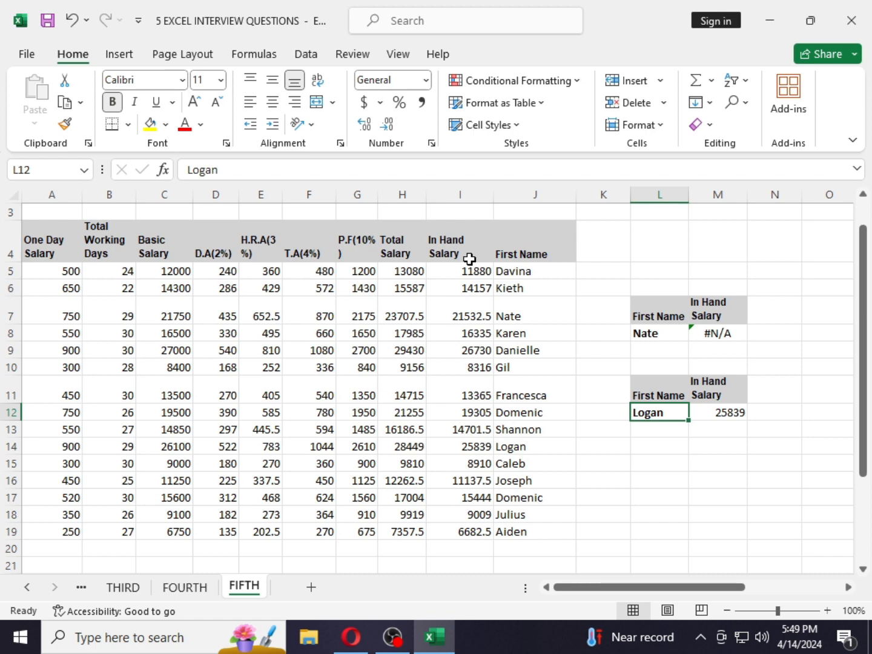
text(karen)
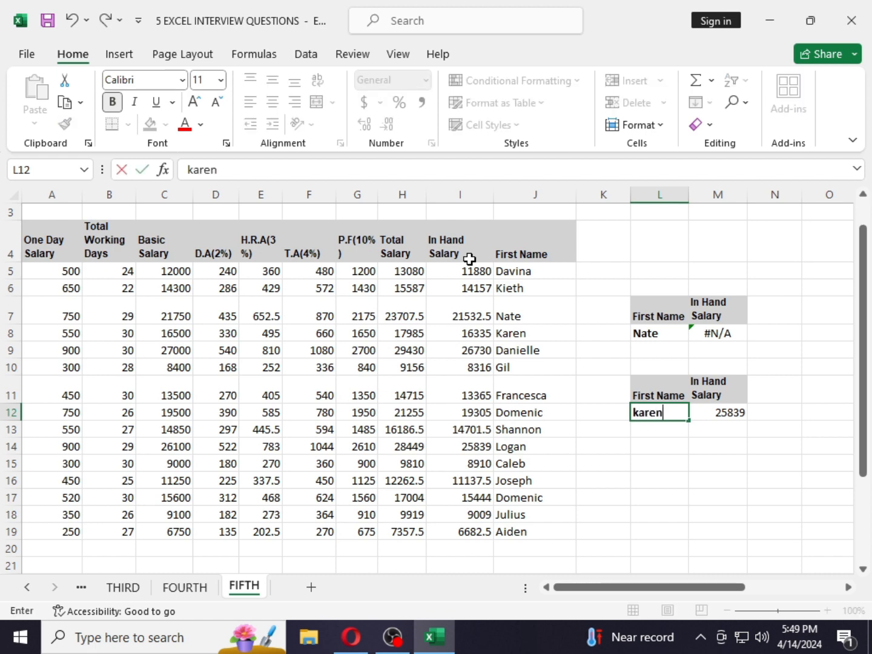
key(Return)
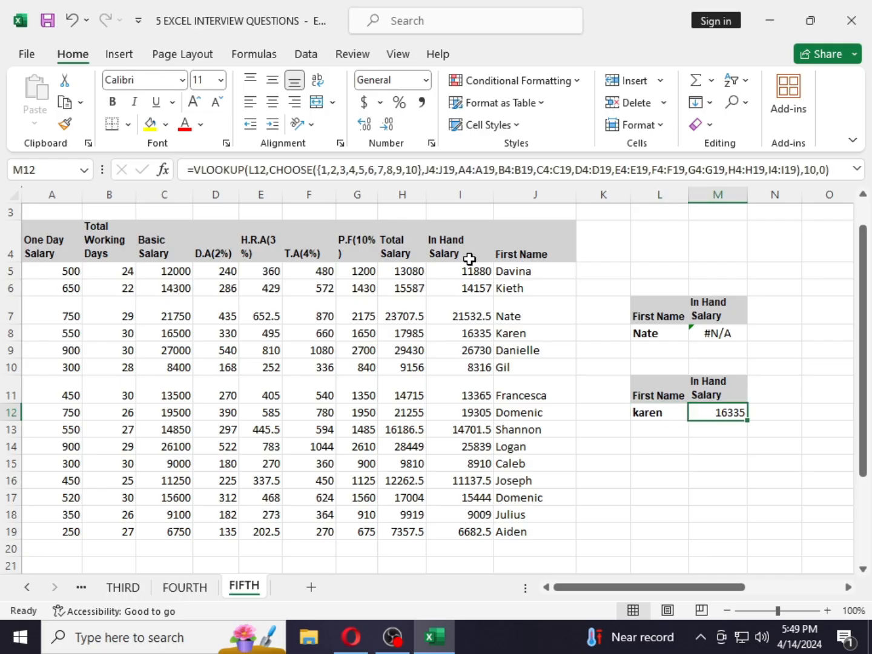
- Open the VLOOKUP formula in M12 to review its full CHOOSE arguments
key(F2)
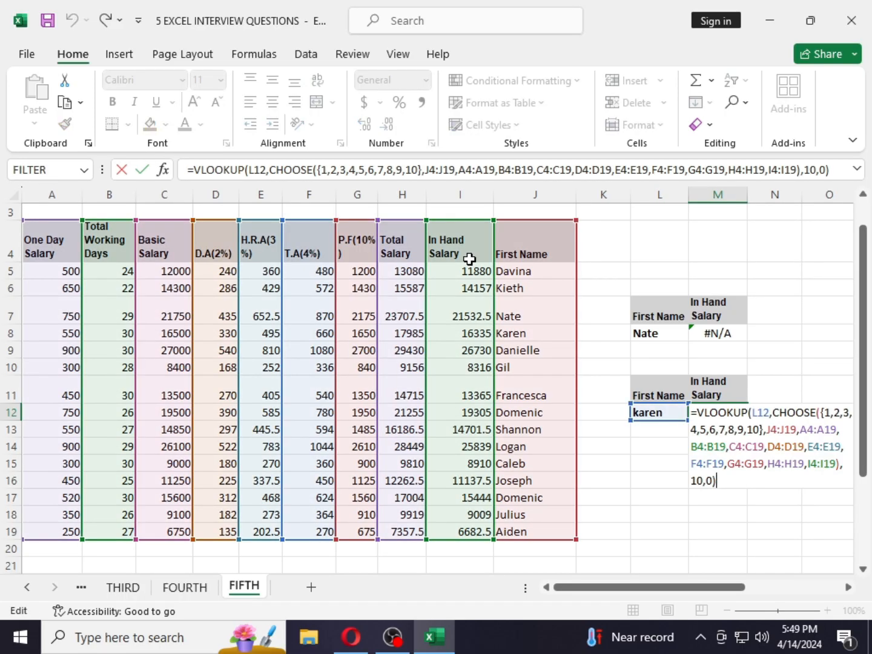
key(Return)
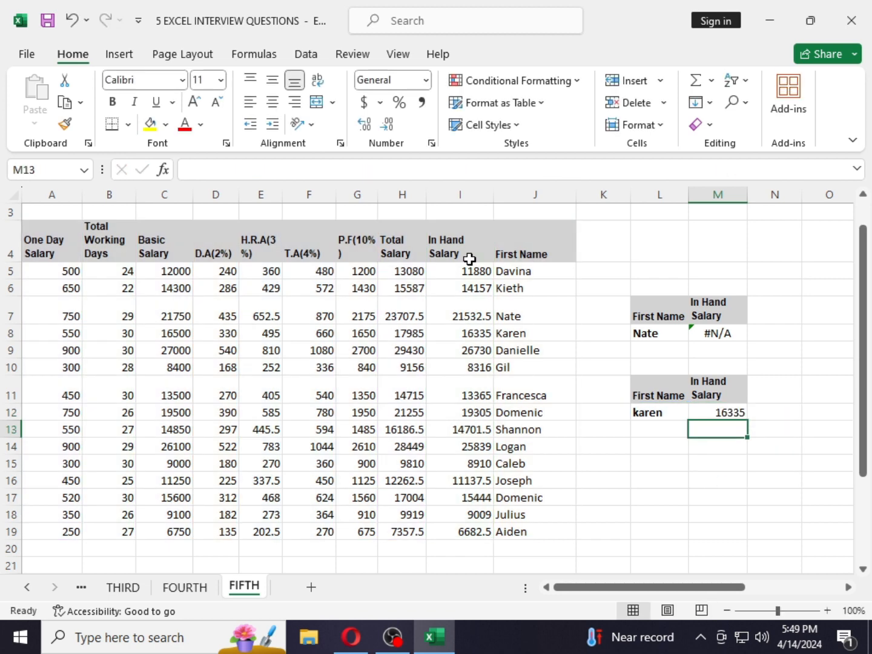
drag(608, 588, 720, 588)
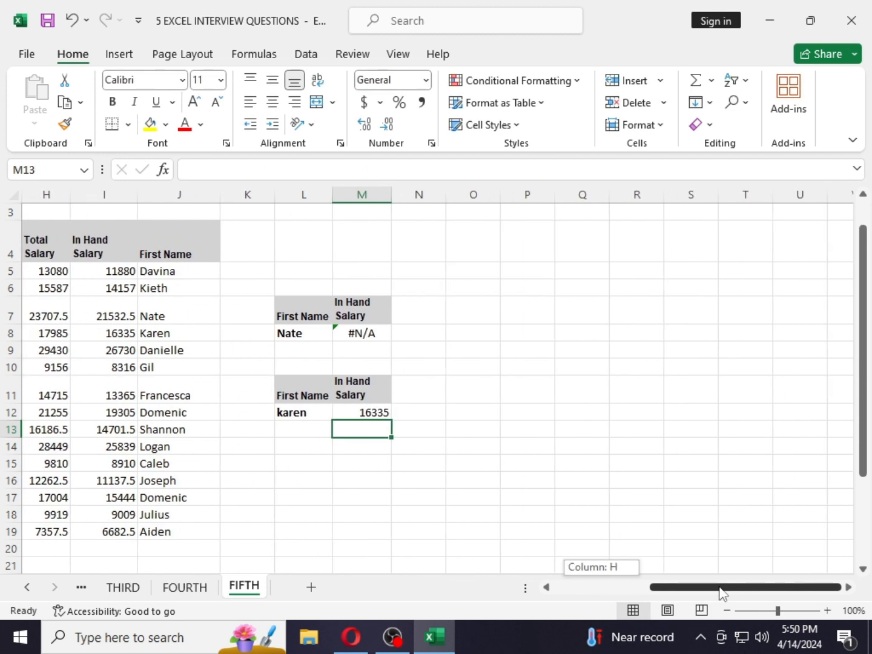
double_click(354, 406)
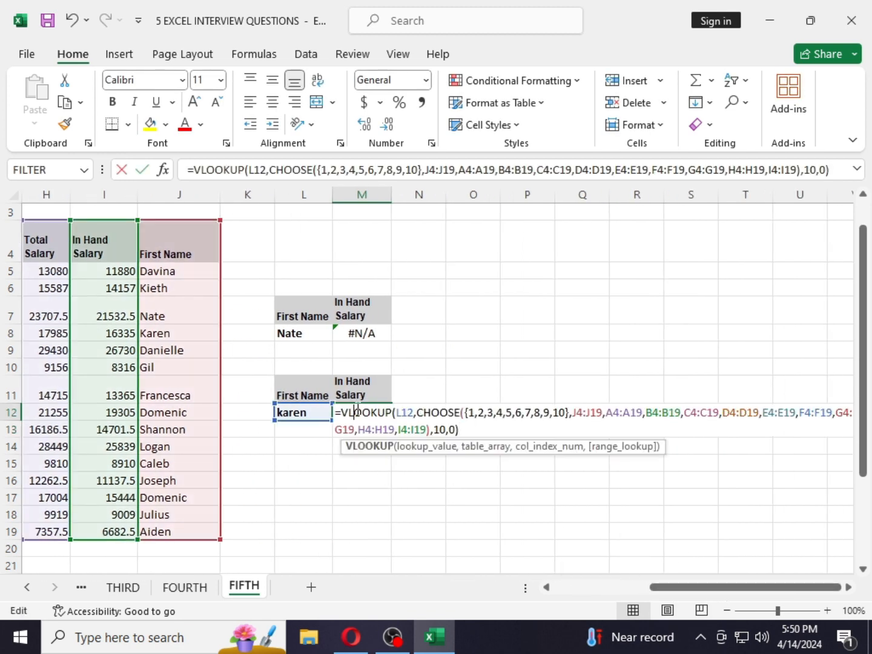
click(465, 433)
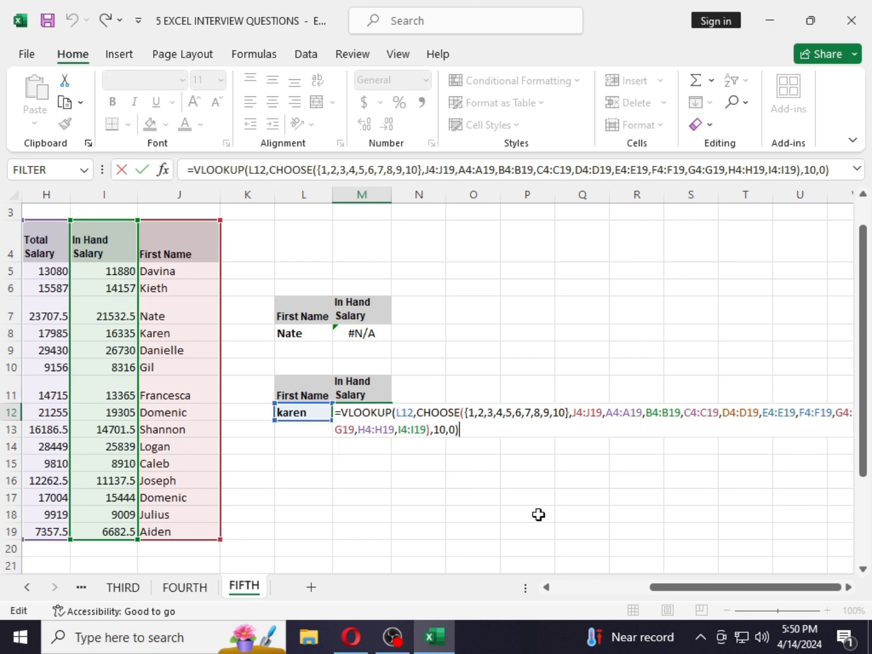